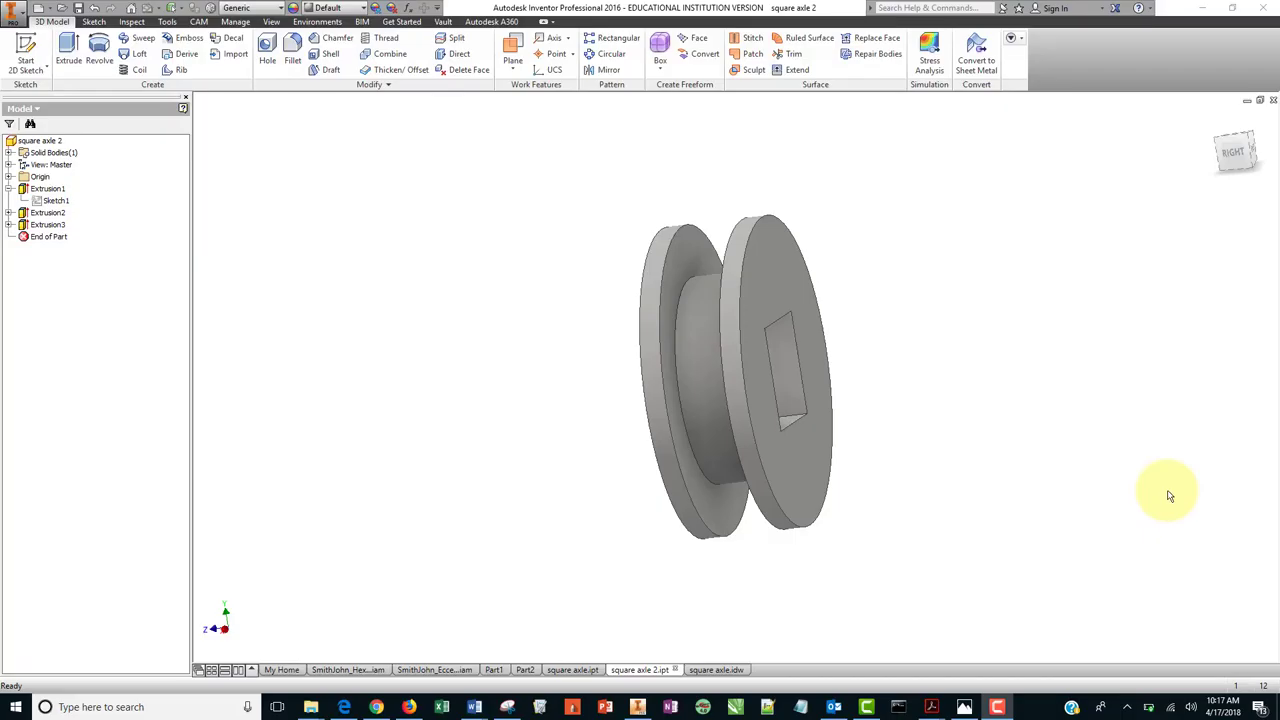
Create a new drawing from the Grizzly EDP 2016 2.idw template.
left_click(17, 22)
left_click(46, 68)
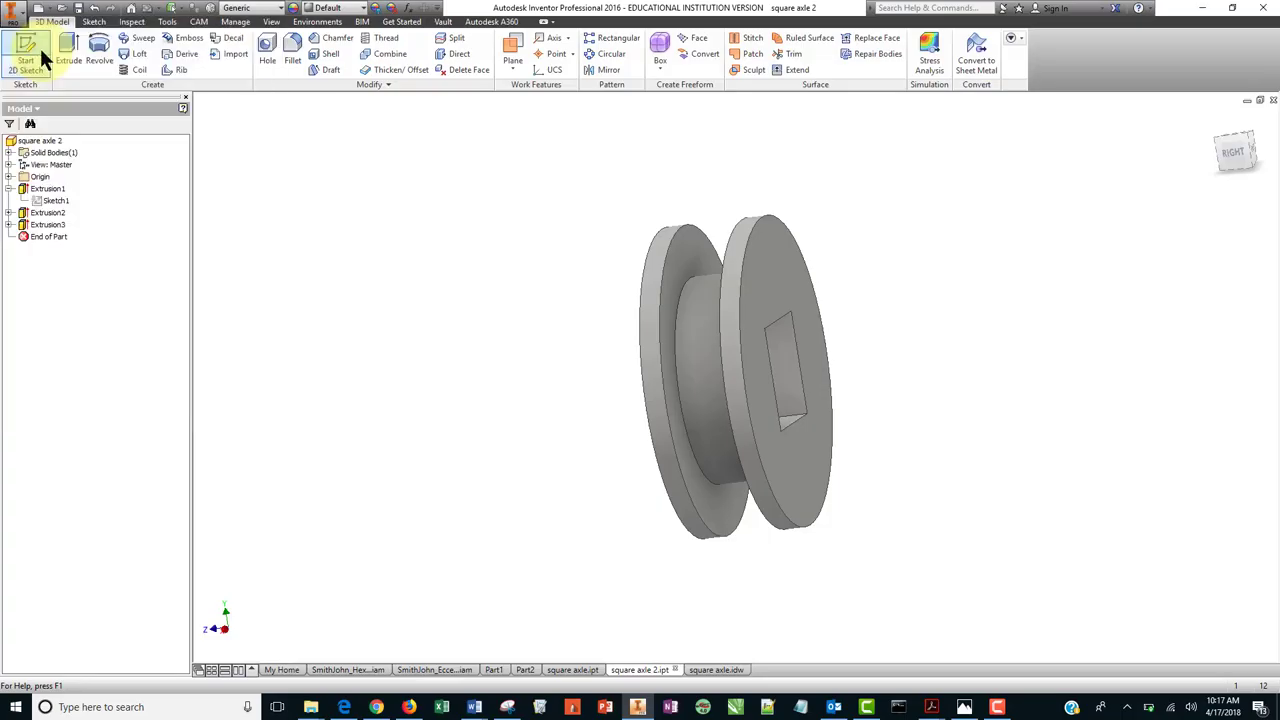
left_click(450, 330)
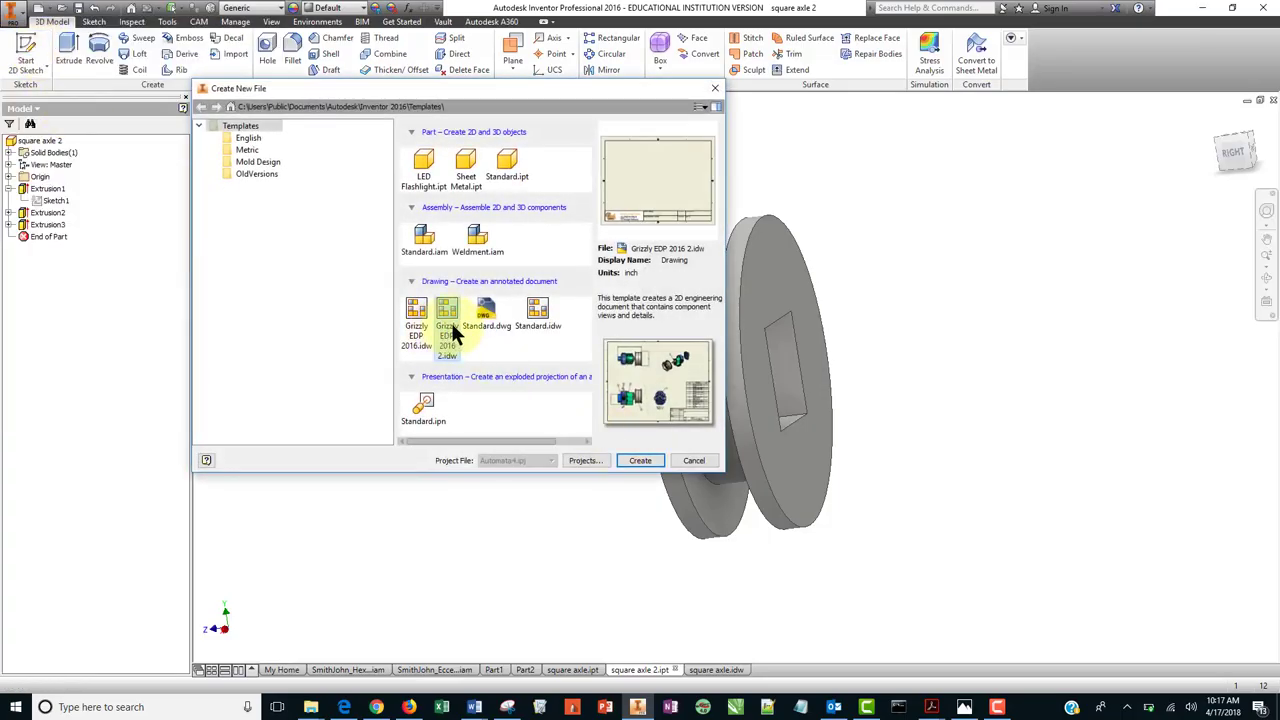
left_click(650, 460)
left_click(1164, 563)
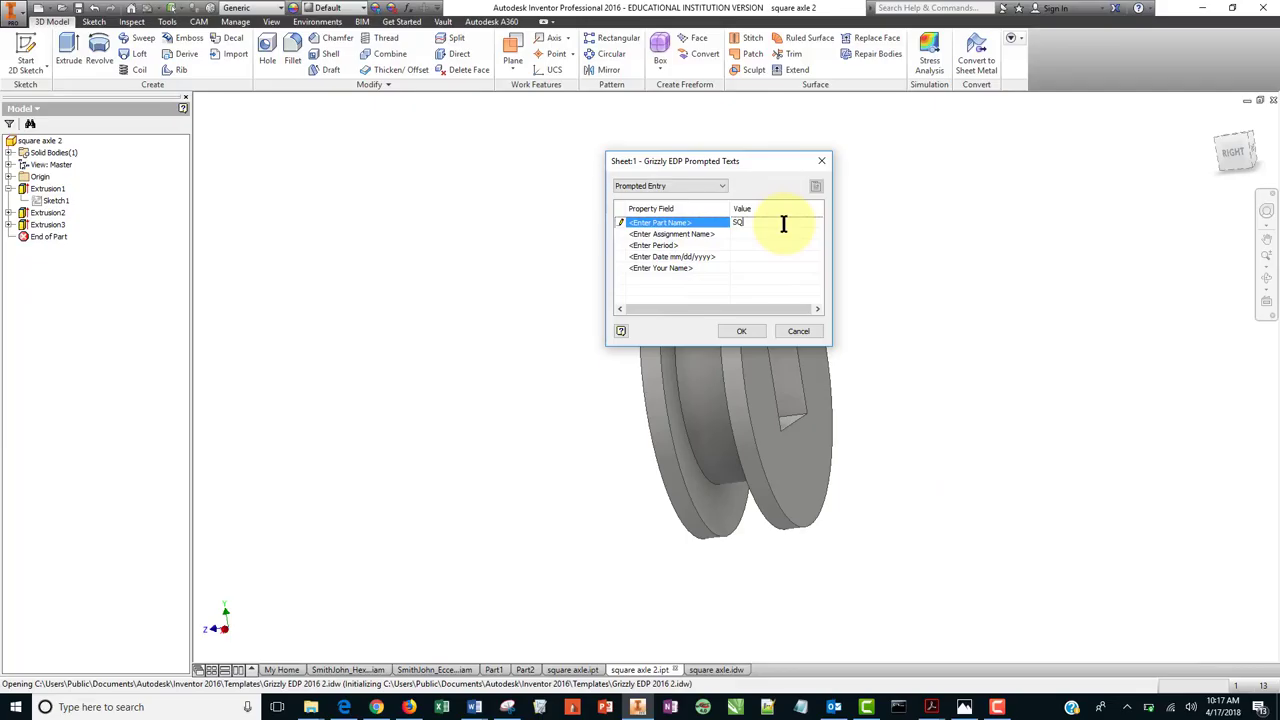
Fill in the title block with part name SQUARE AXLE GUIDE, assignment AUTOMATA, period 4,6, date 04/17/2018 and the drafter's name.
type("SQUARE AXLE SIDE")
key("Return")
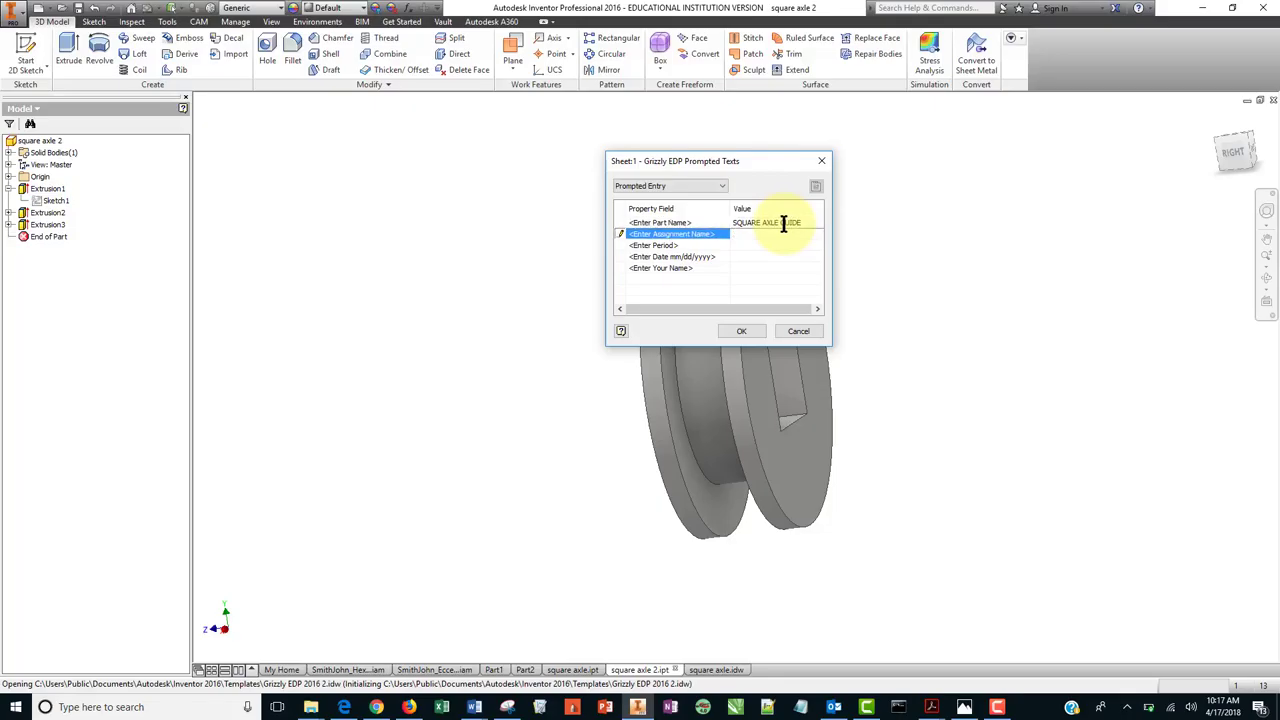
key("Return")
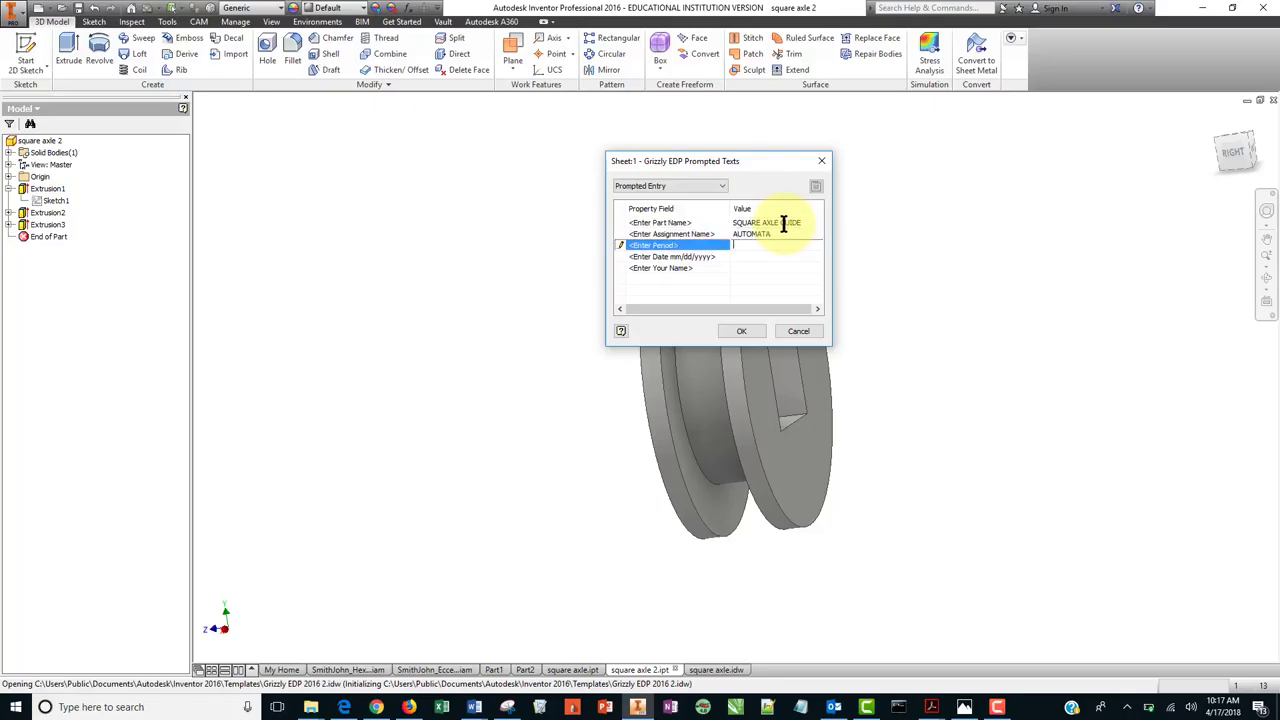
key("Return")
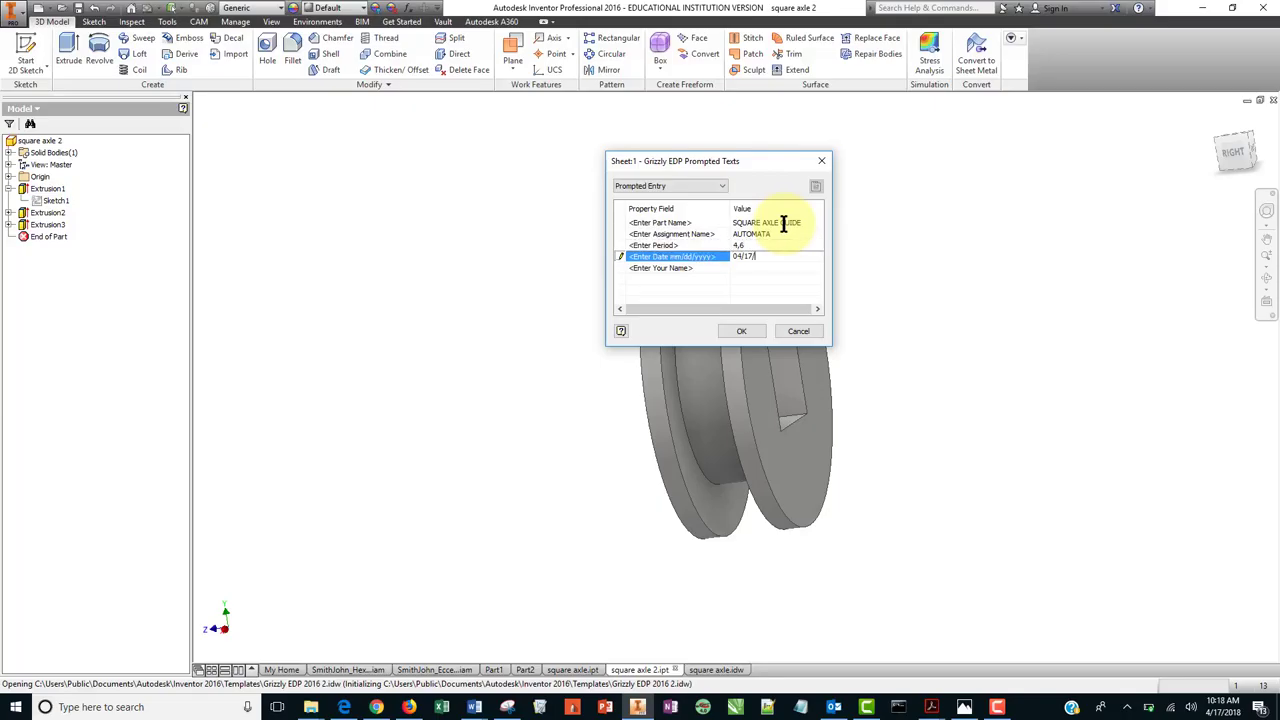
key("Return")
type("JREED")
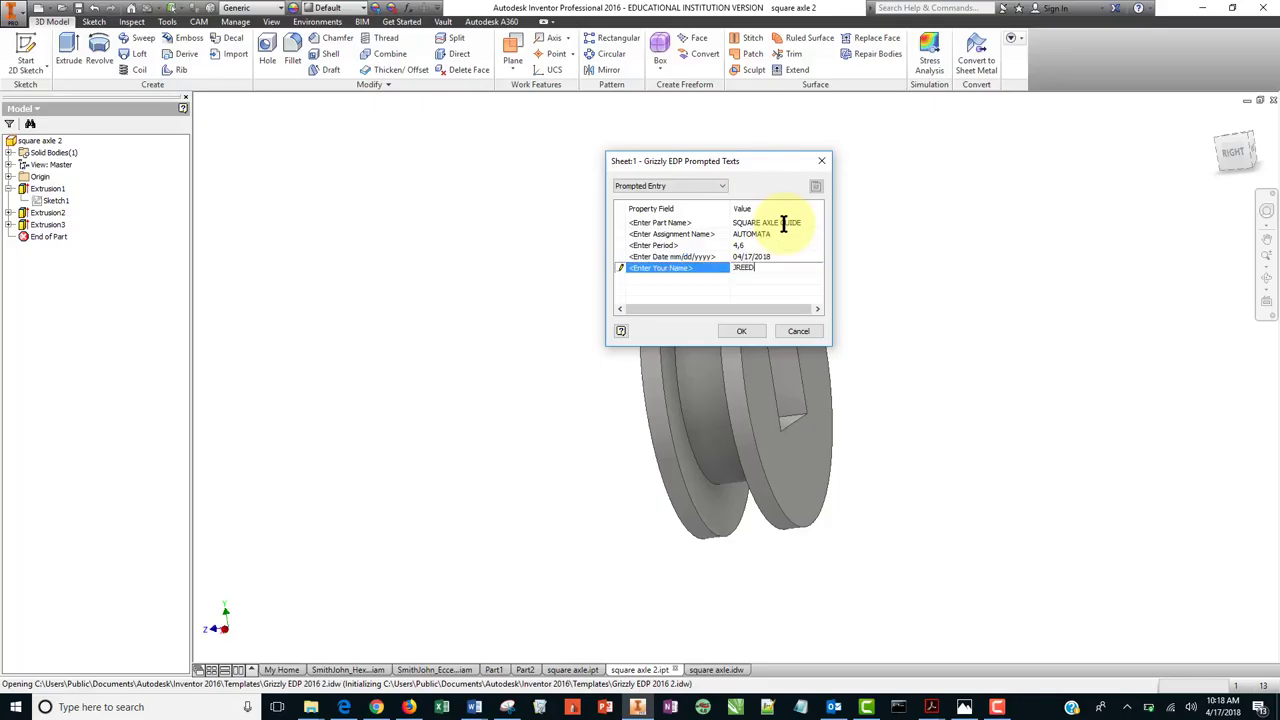
key("Return")
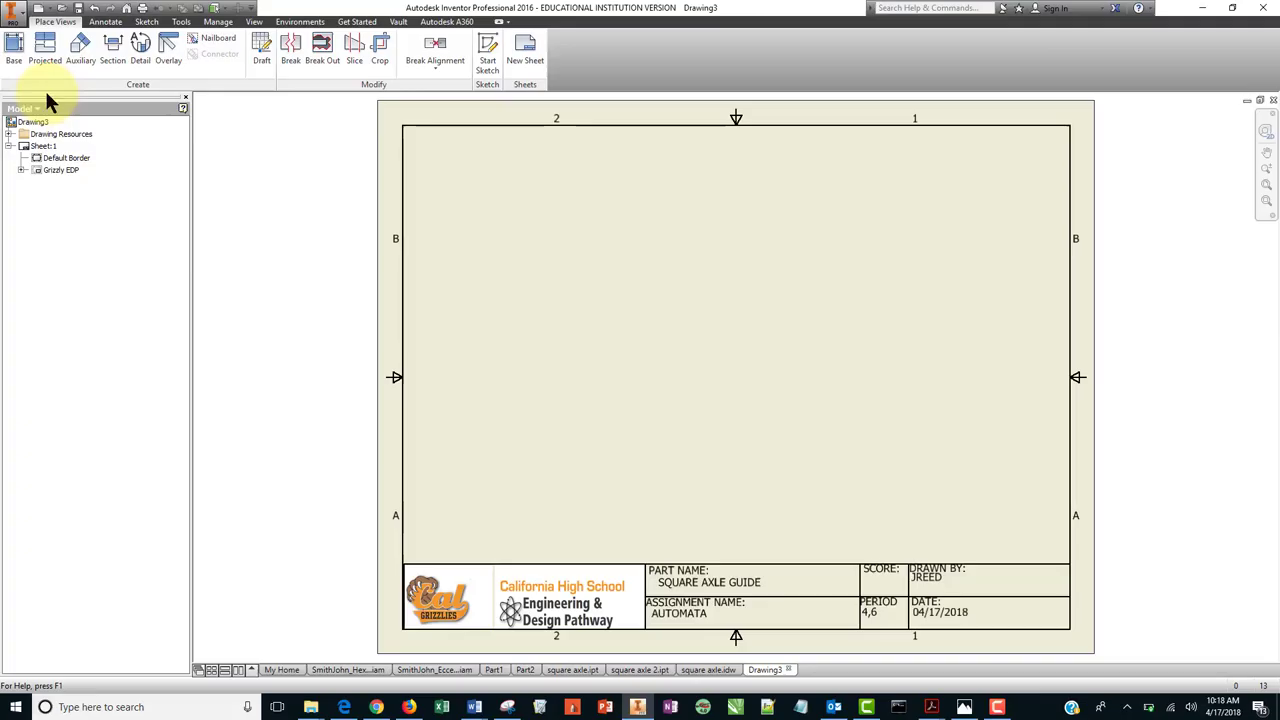
Set up a front base view of square axle 2 at 3:1 scale in the lower-left area of the sheet.
left_click(14, 48)
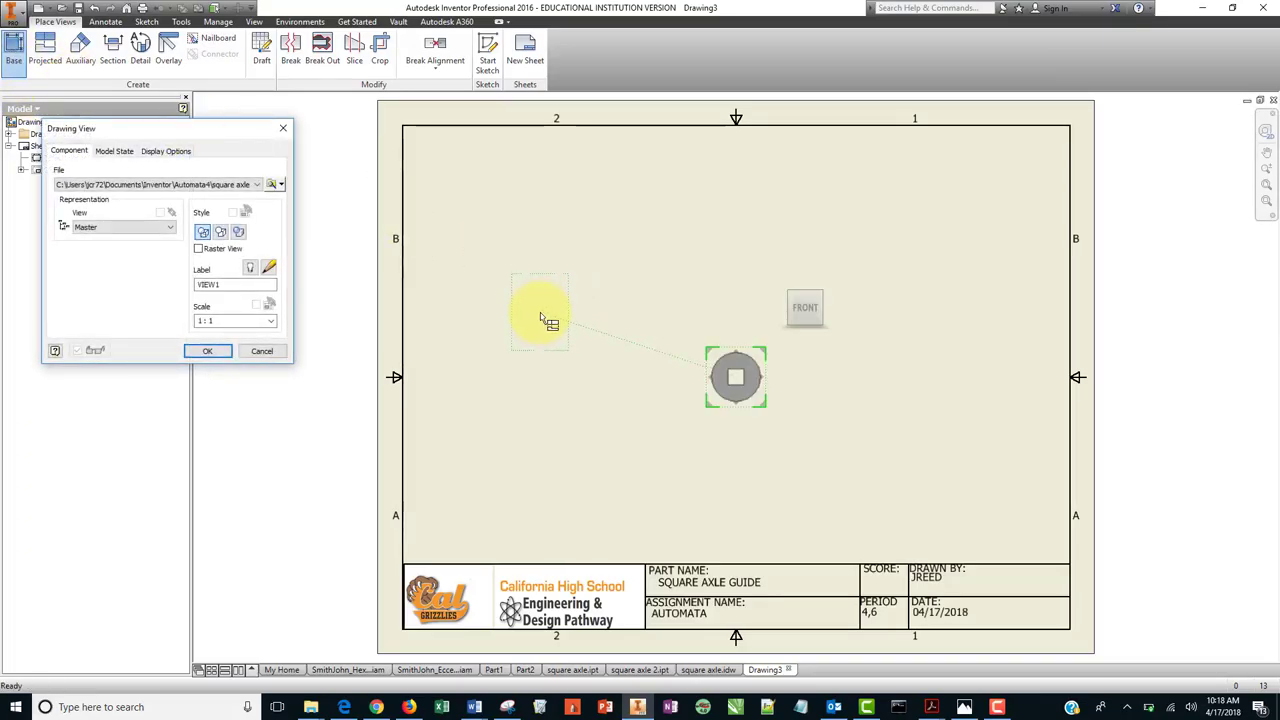
left_click(271, 321)
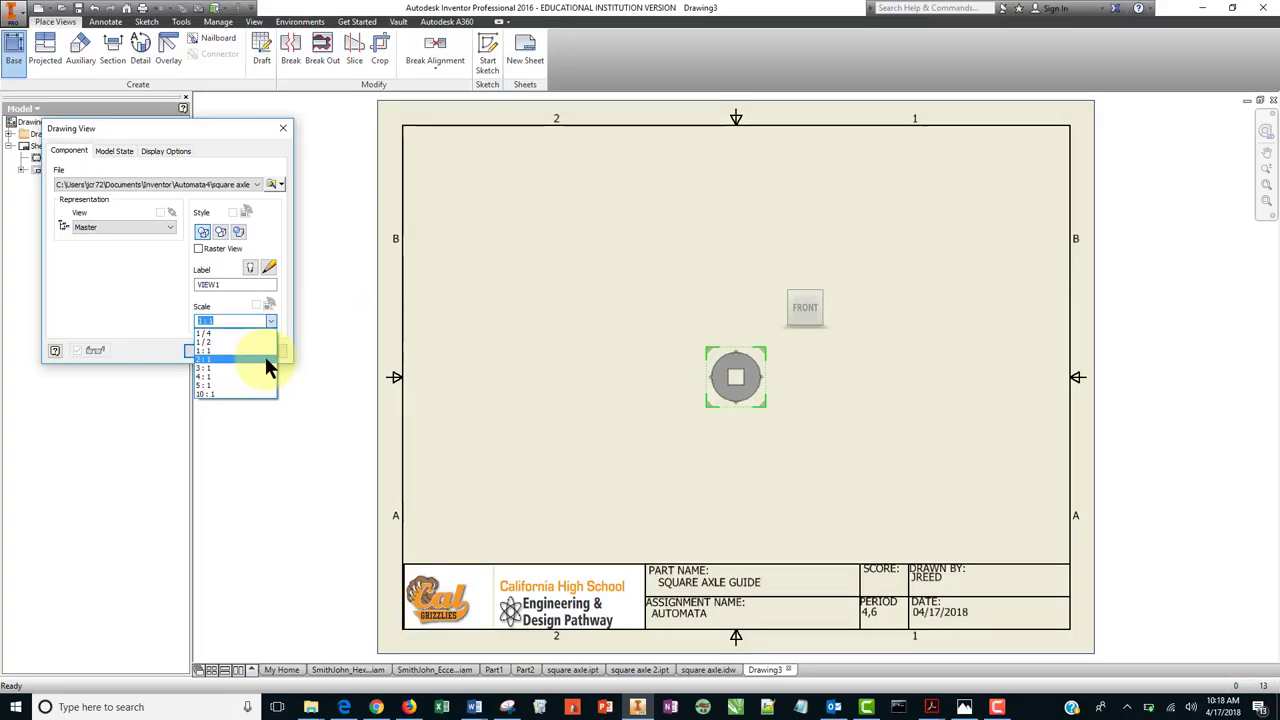
left_click(265, 359)
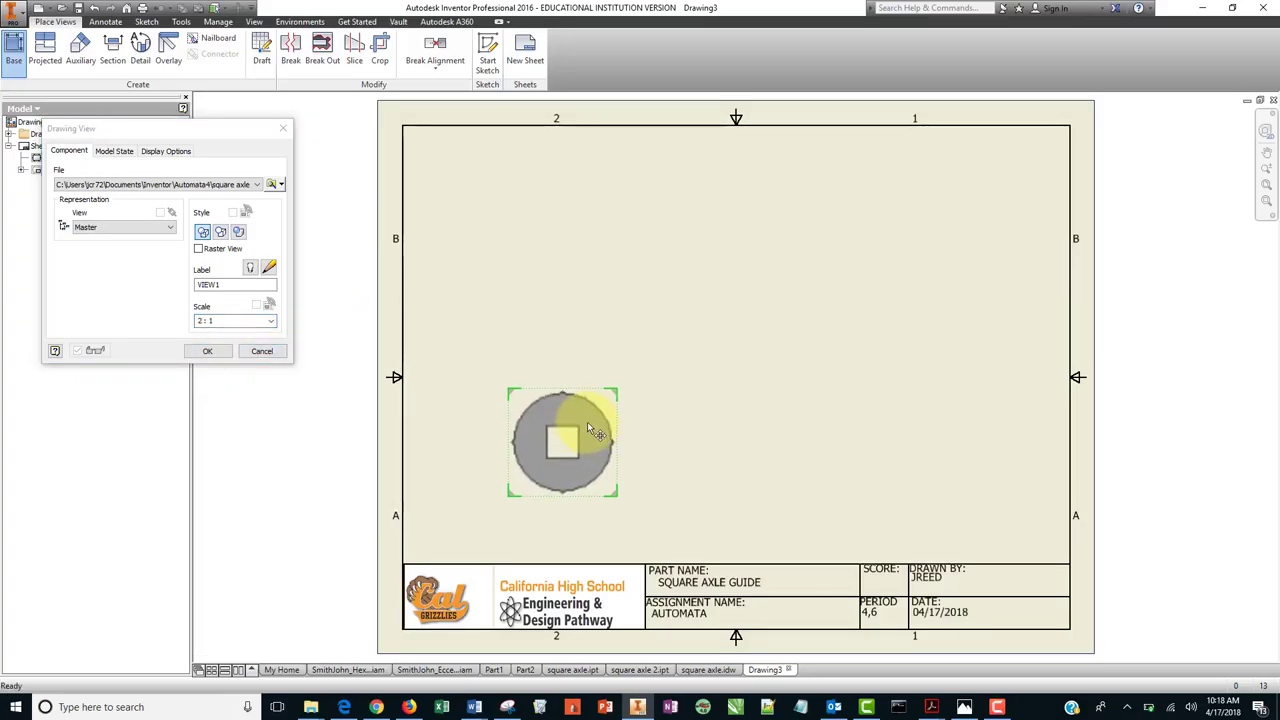
left_click(588, 425)
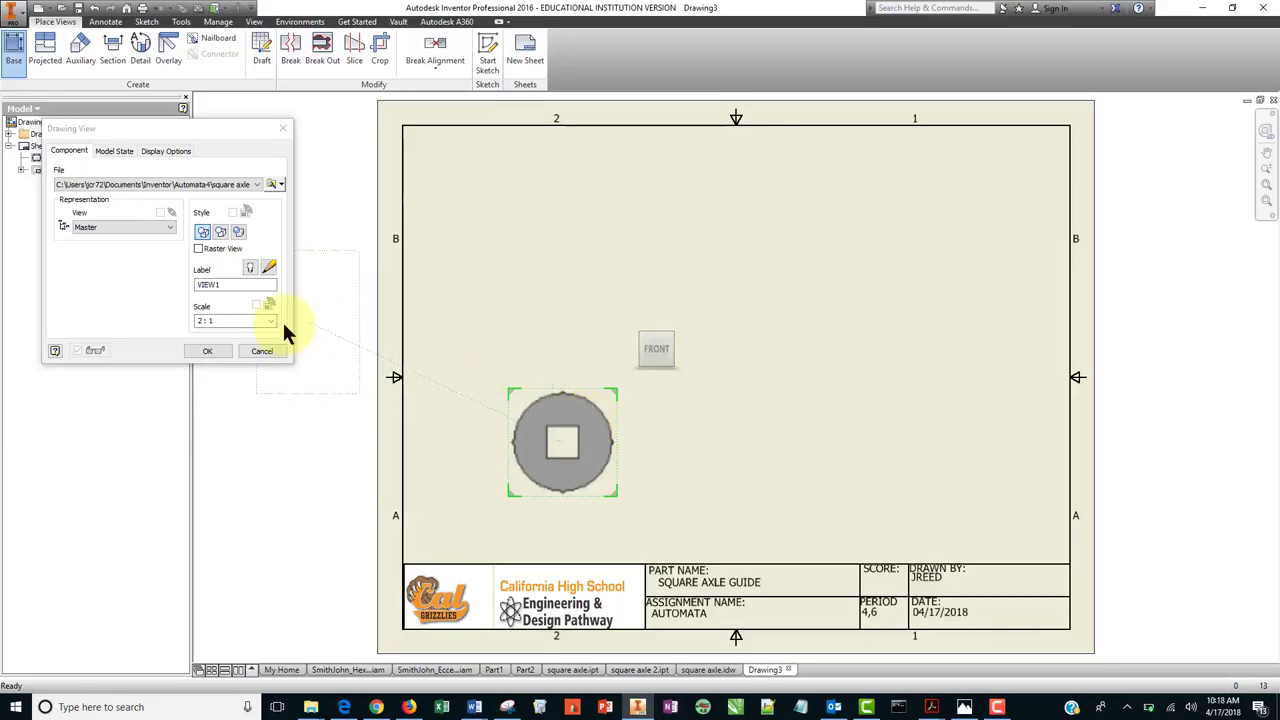
left_click(271, 320)
left_click(253, 362)
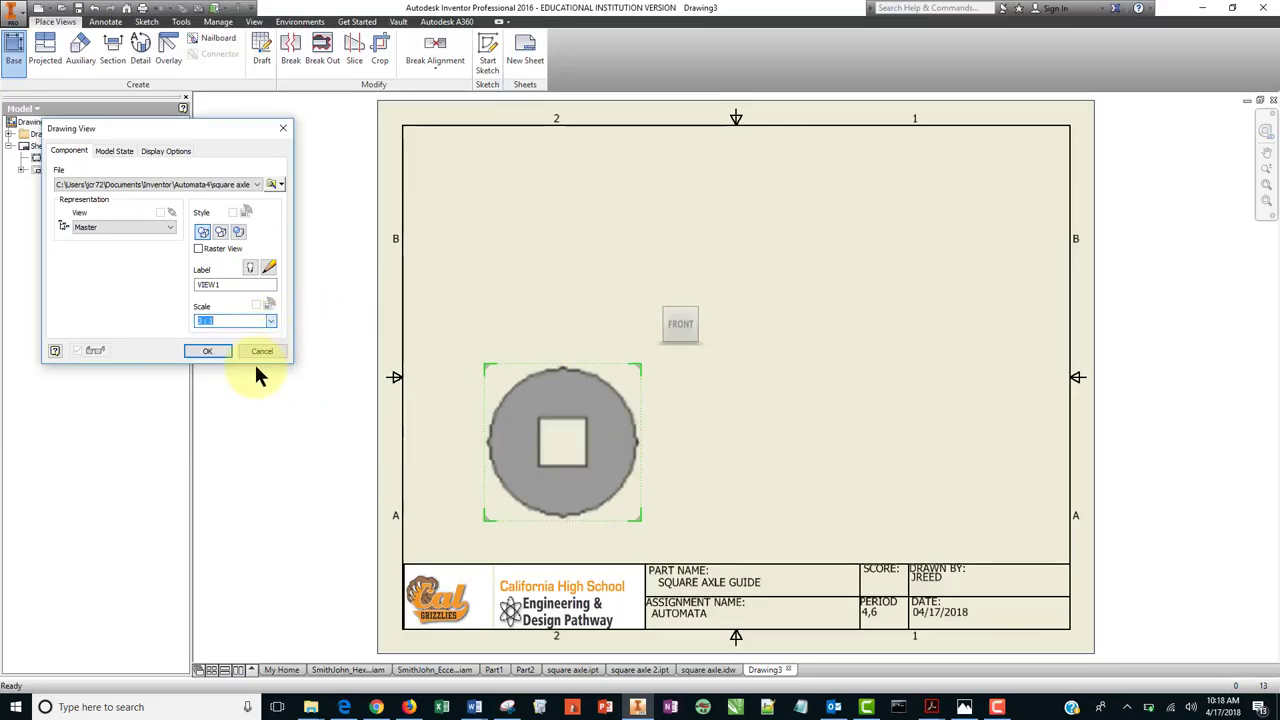
left_click(575, 425)
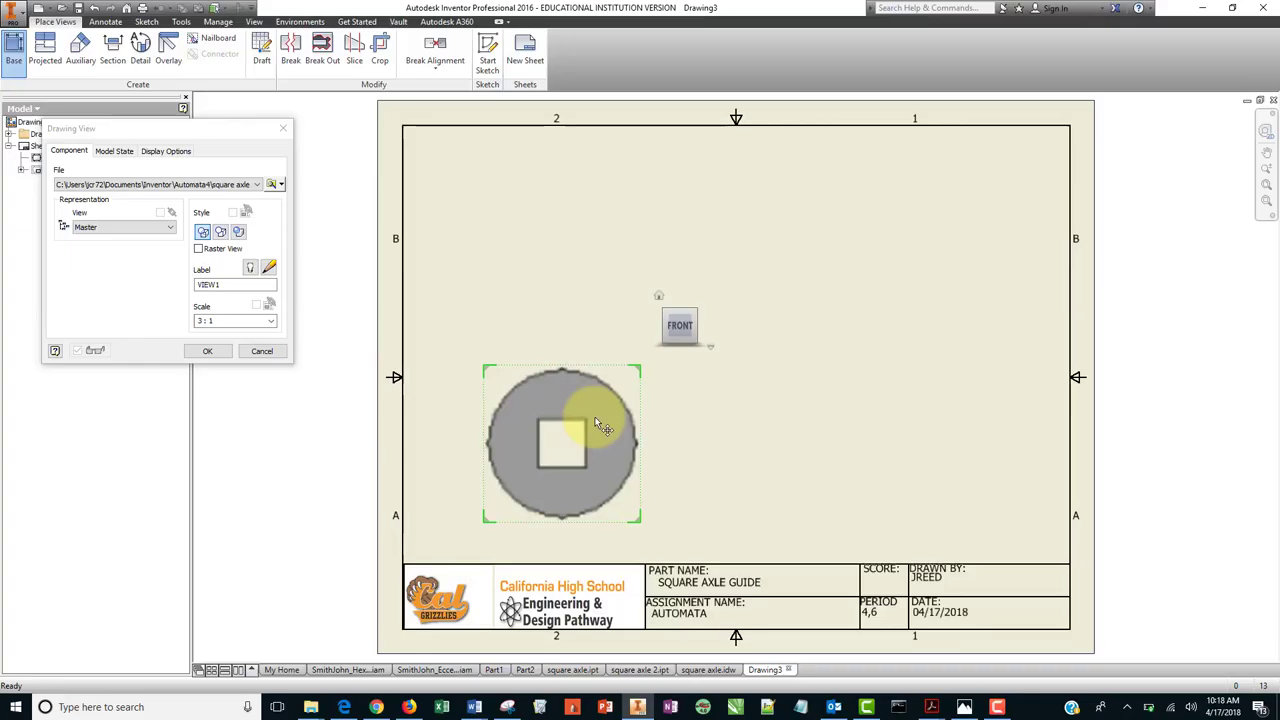
Project a side view to the right of the base view and a shaded isometric view in the sheet's upper-right corner.
left_click(957, 430)
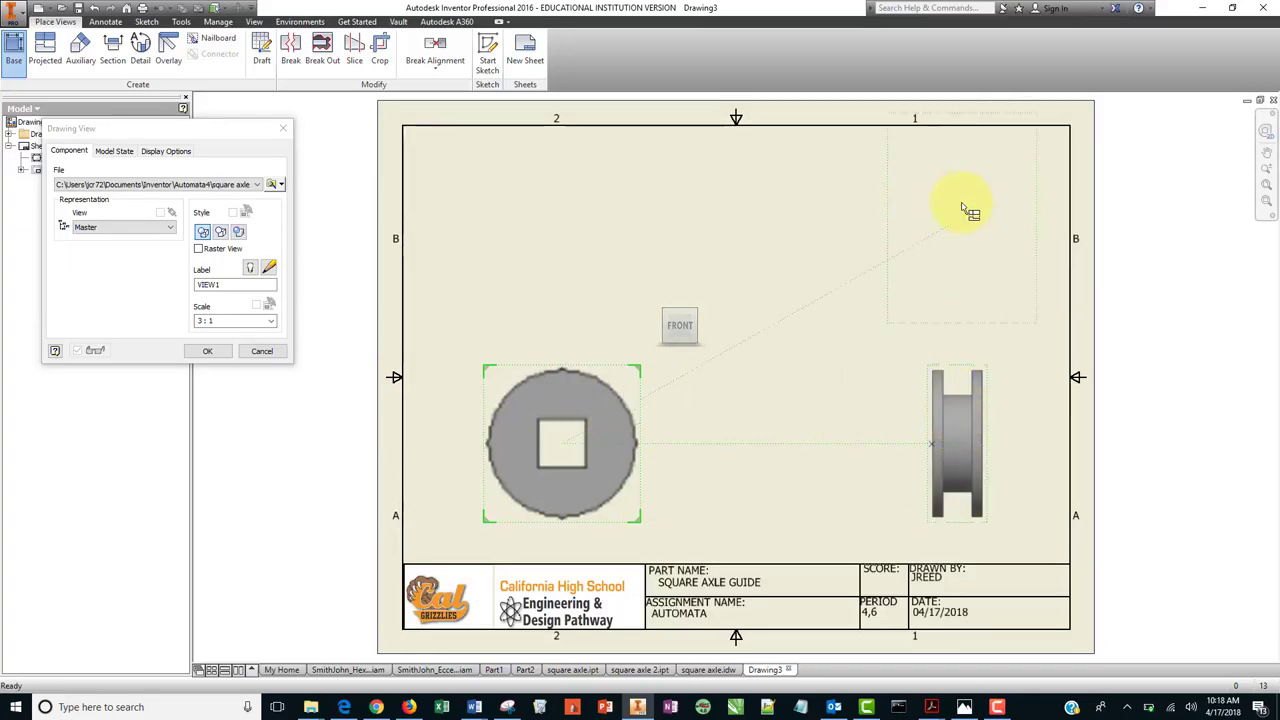
left_click(957, 211)
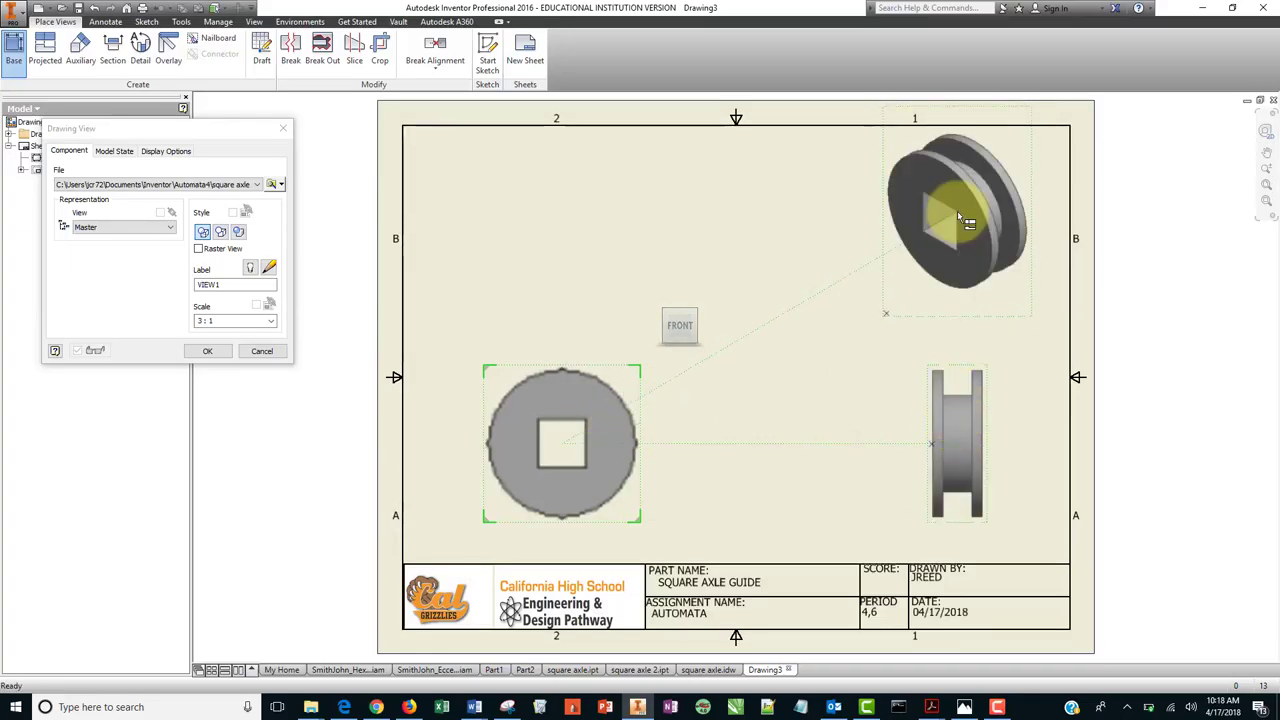
right_click(957, 211)
left_click(1017, 212)
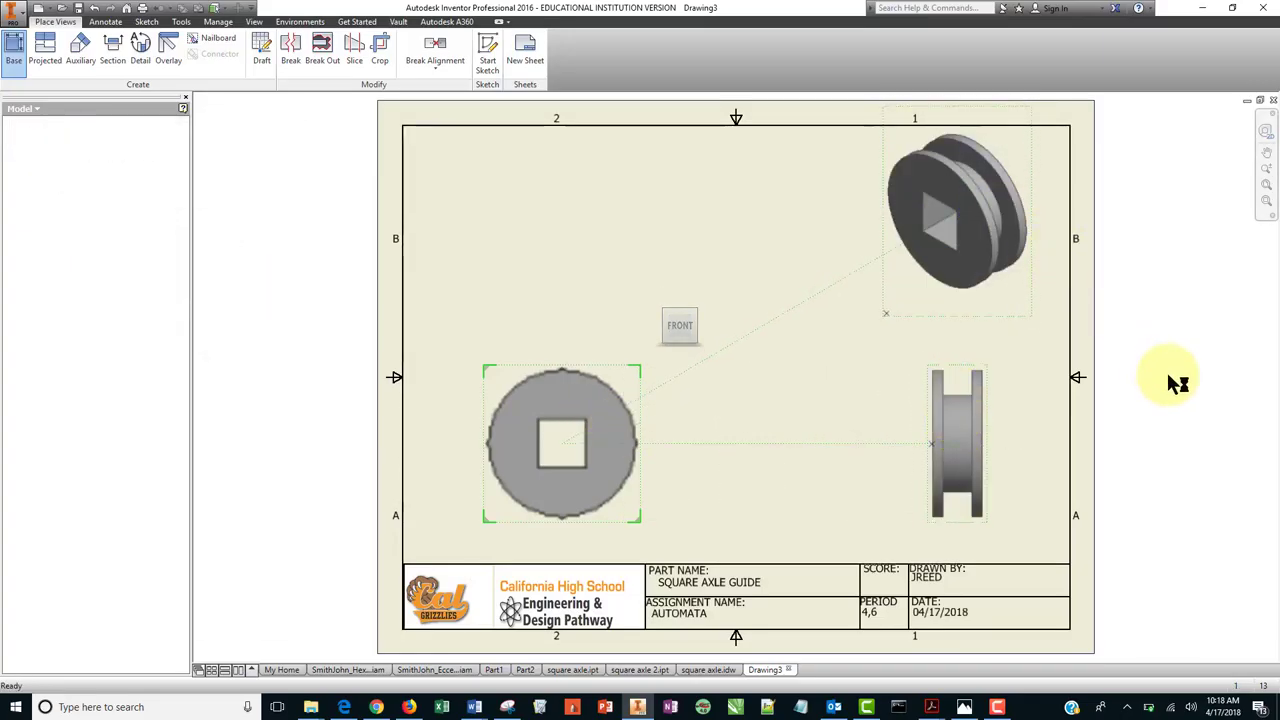
double_click(1007, 311)
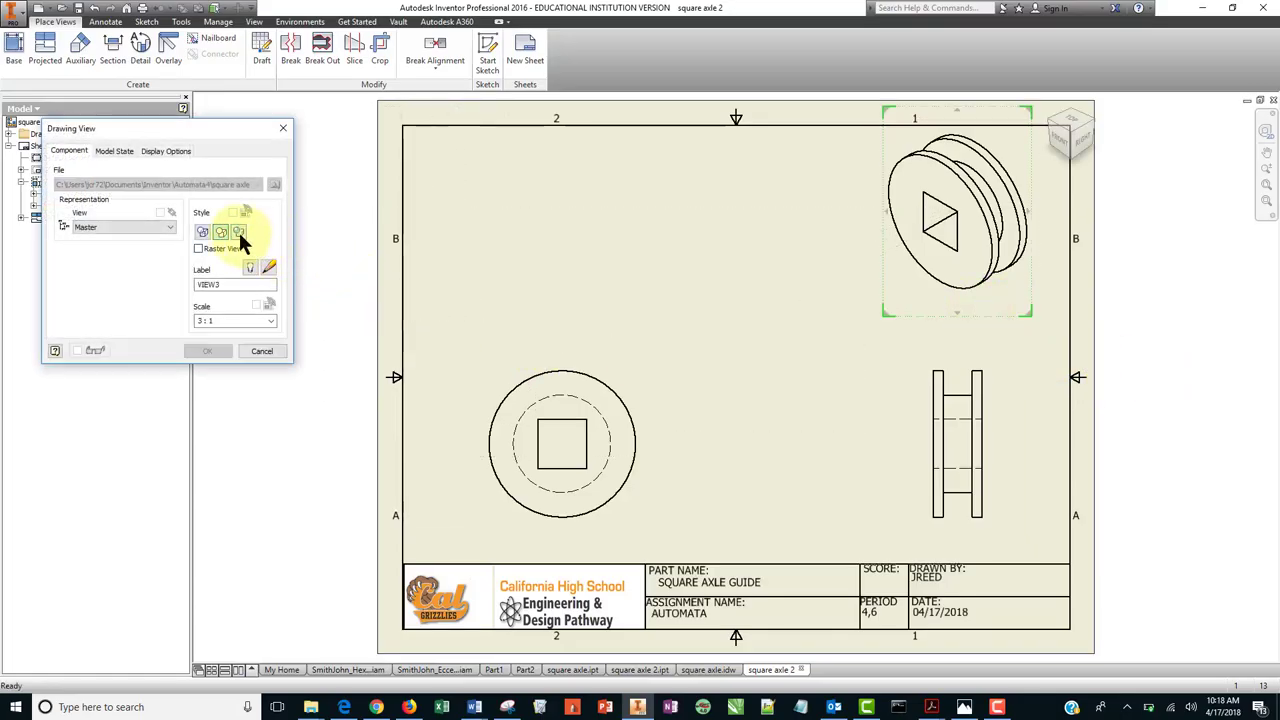
left_click(212, 351)
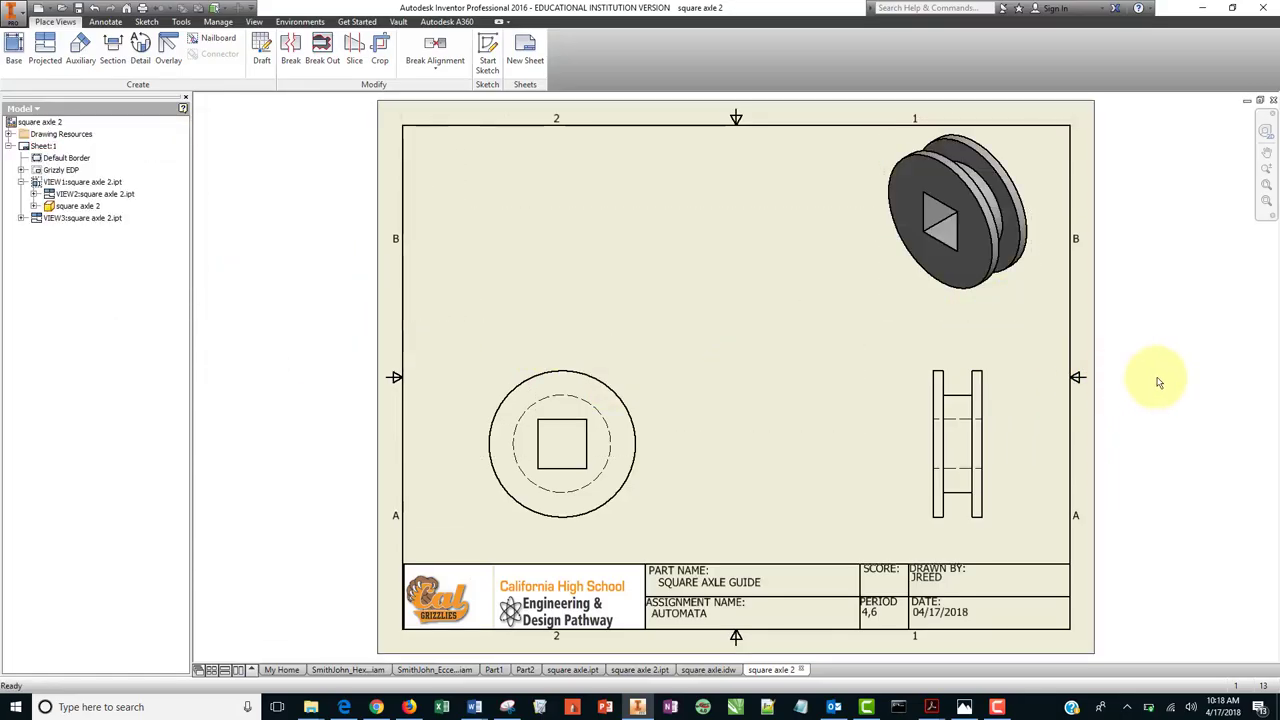
Return to the square axle 2.ipt part and set its appearance to Smooth - Dark Forest Green.
left_click(712, 669)
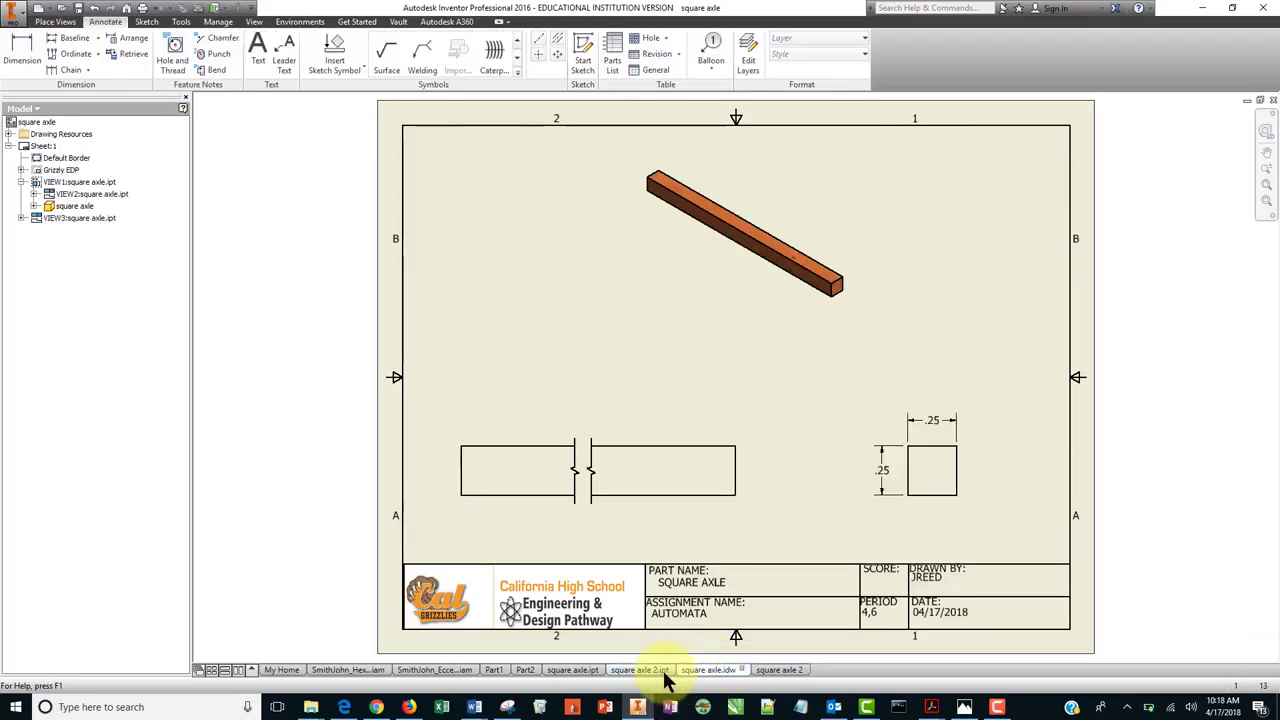
left_click(655, 670)
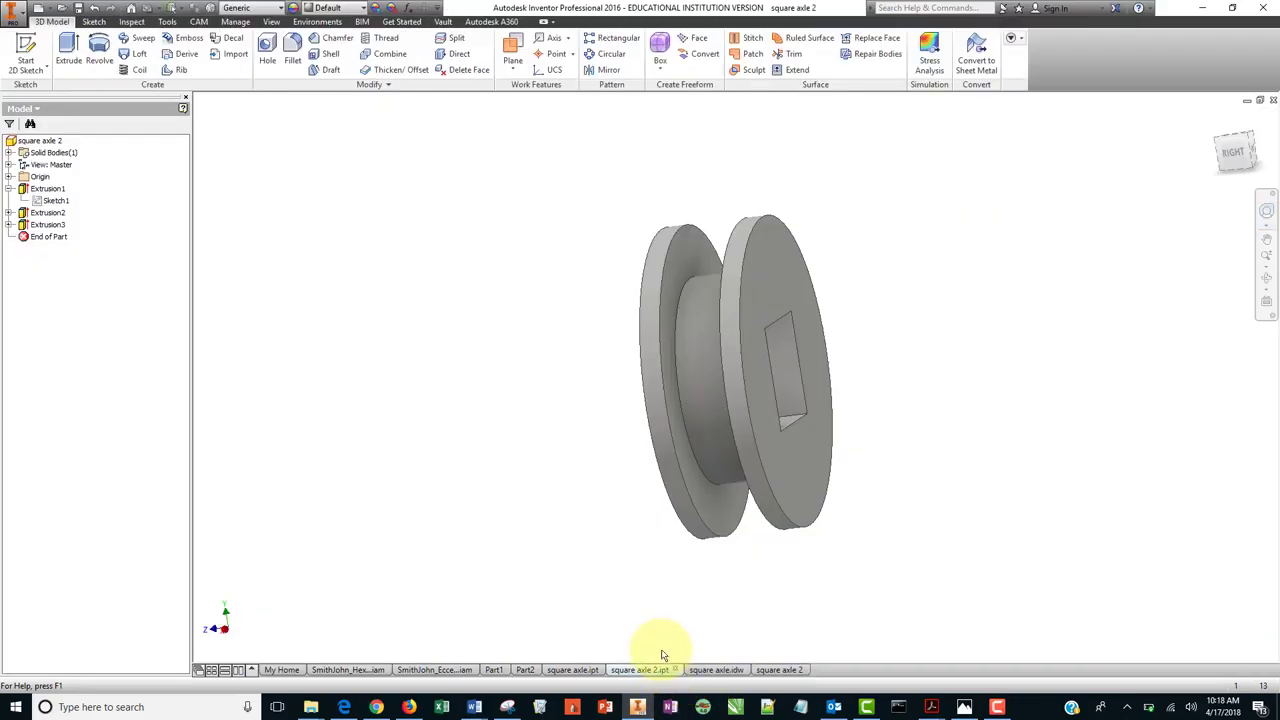
left_click(363, 9)
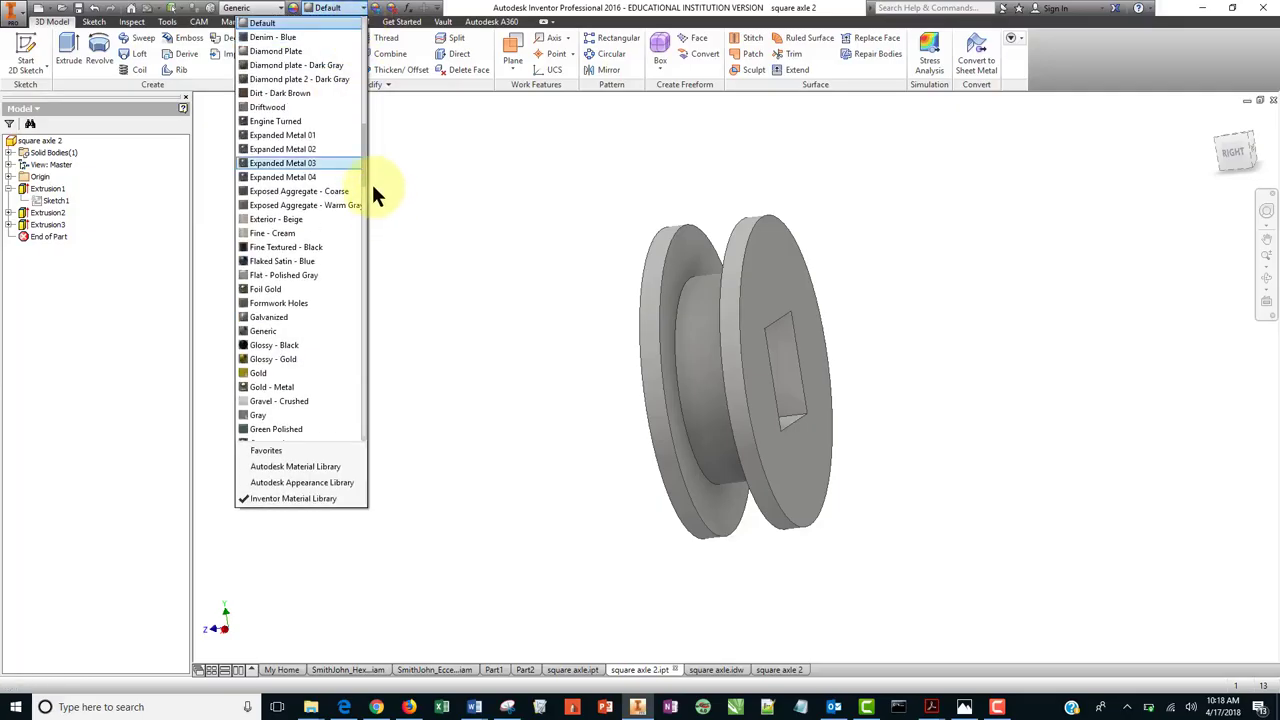
scroll(362, 315, "down", 6)
scroll(360, 340, "down", 15)
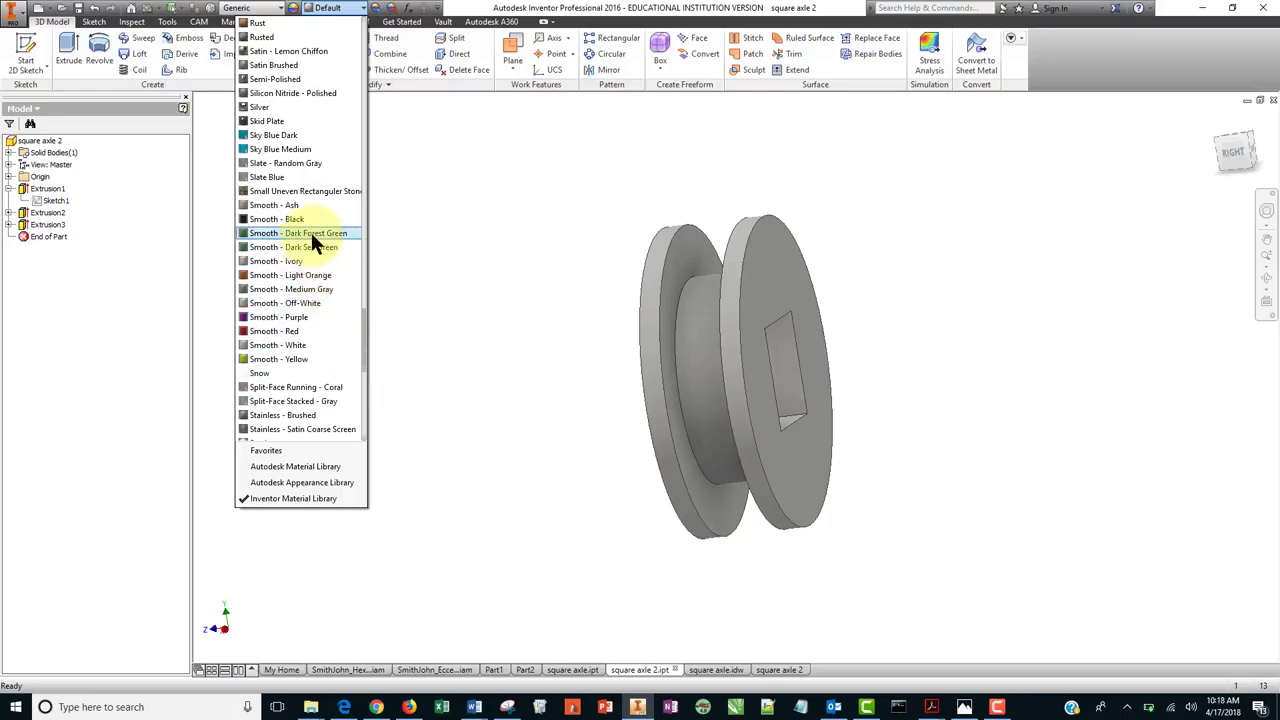
left_click(311, 235)
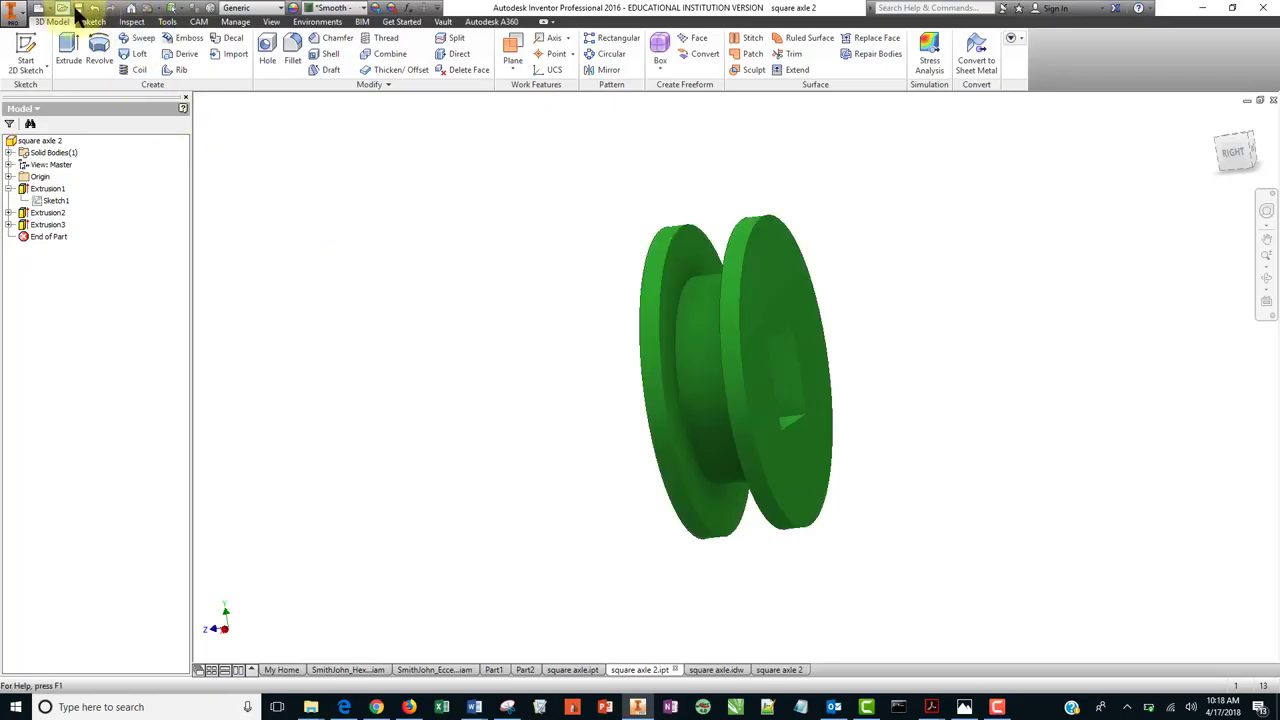
Switch back to the square axle 2 drawing and dimension the outer circle's diameter at the upper left of the front view.
left_click(776, 670)
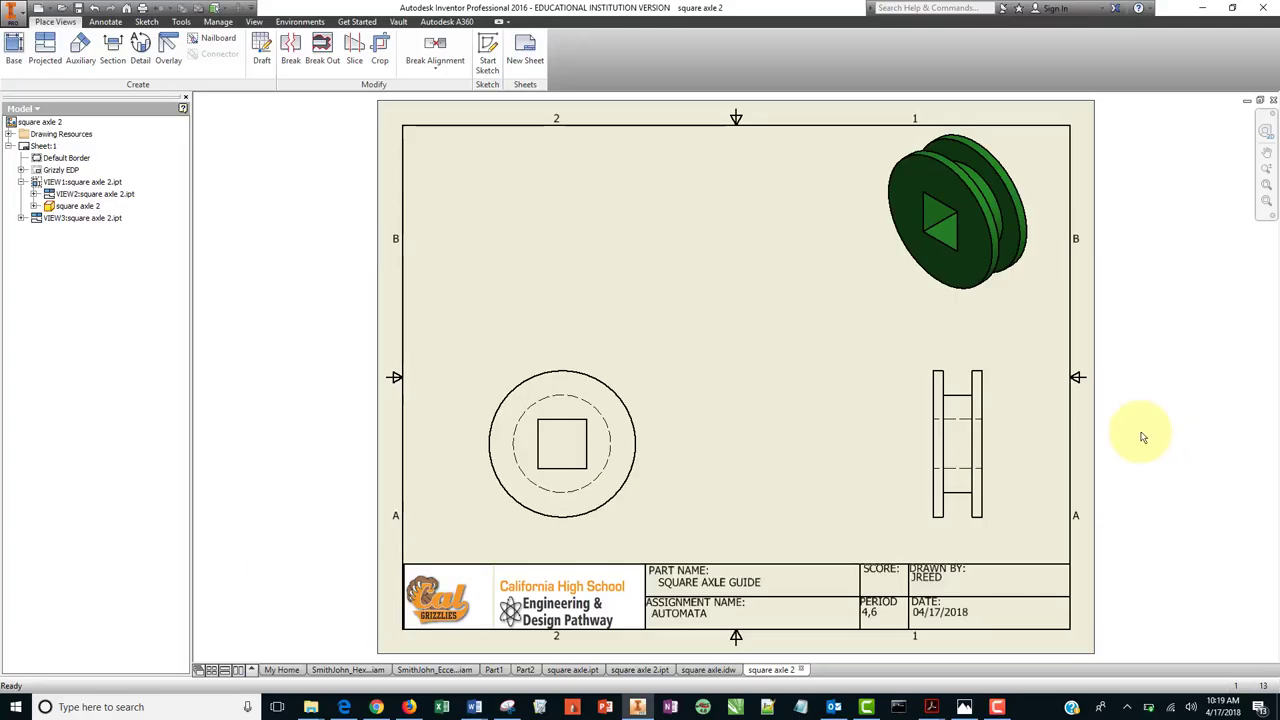
left_click(104, 21)
left_click(27, 60)
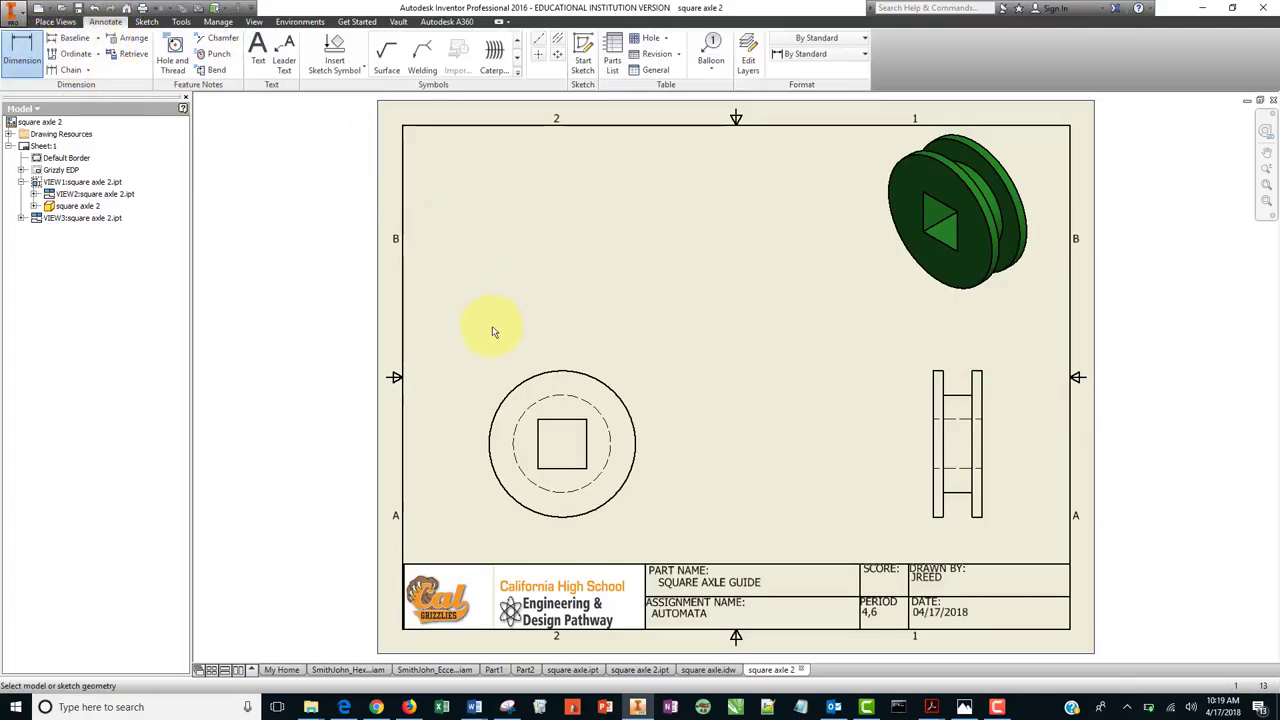
left_click(522, 386)
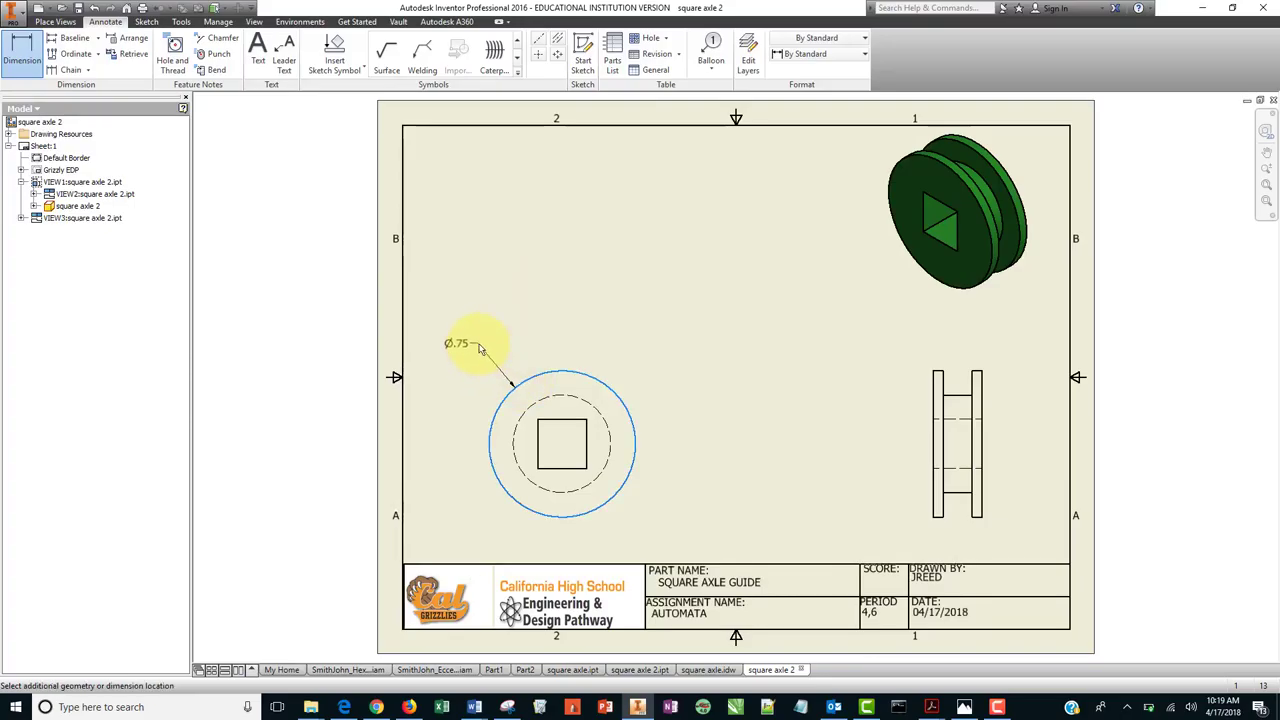
left_click(480, 356)
left_click(496, 332)
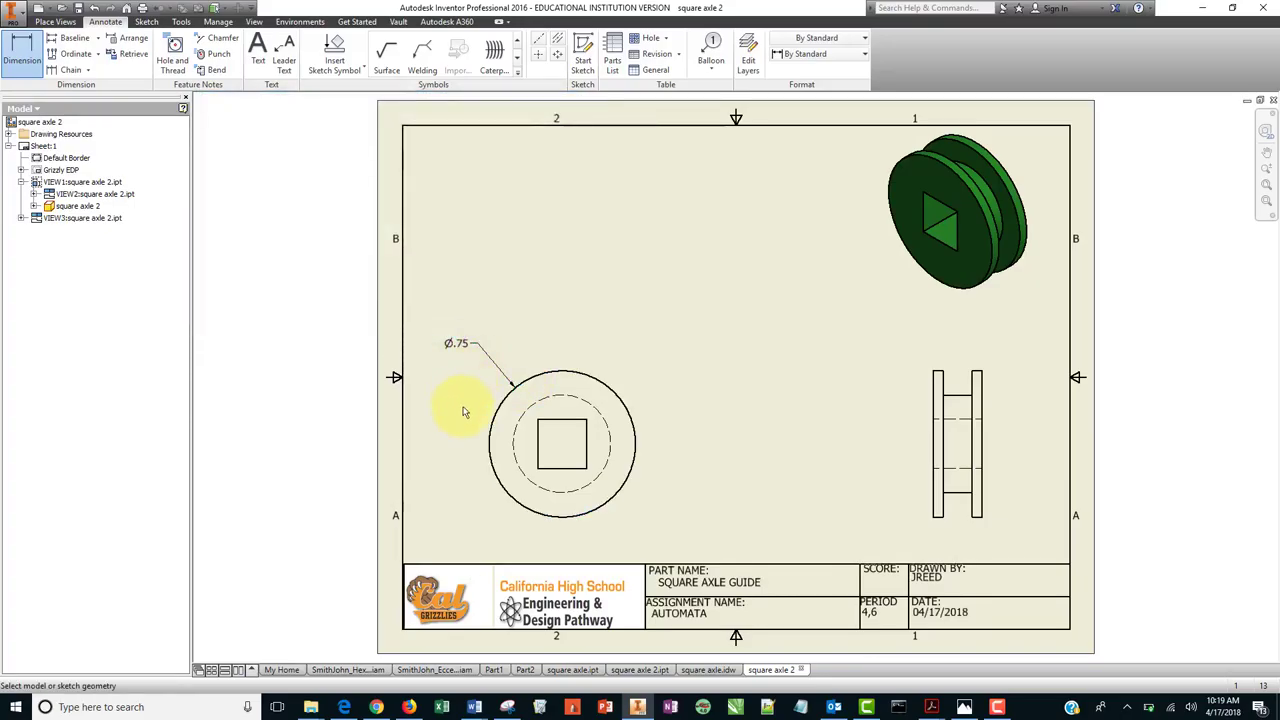
Dimension the hidden inner circle's diameter in the front view, placing it below the outer diameter dimension.
left_click(515, 431)
left_click(470, 391)
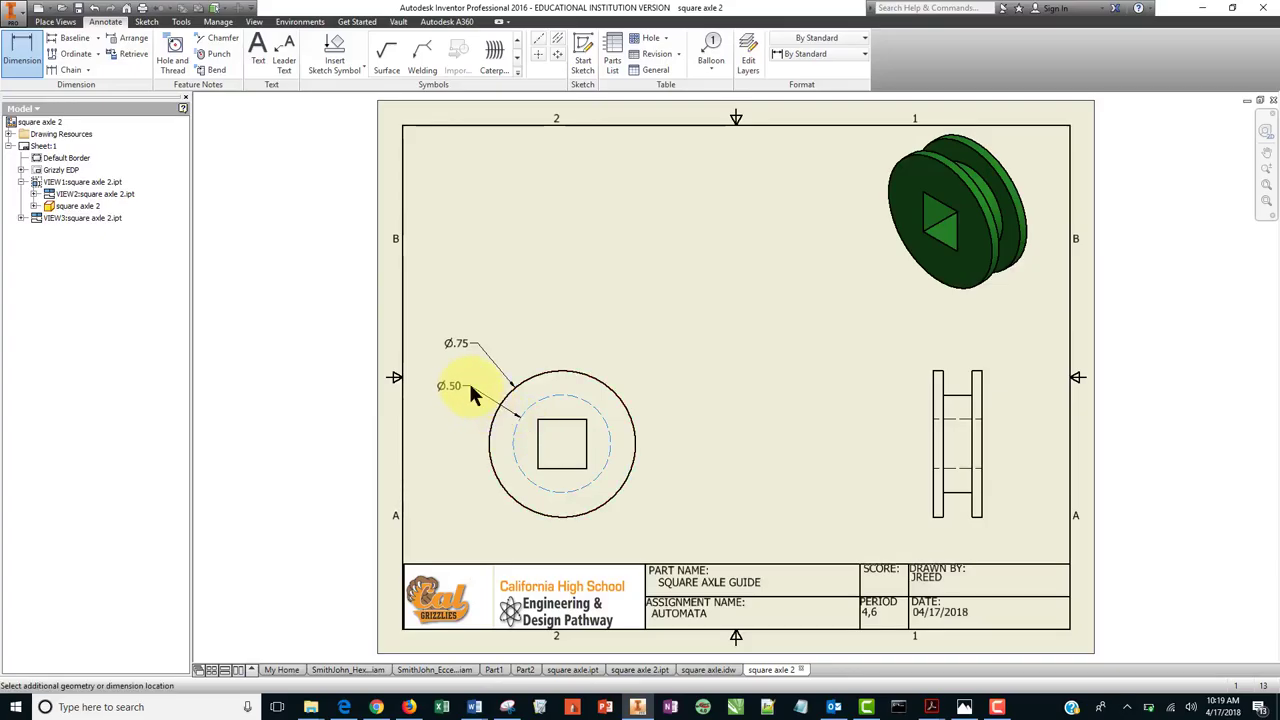
left_click(497, 332)
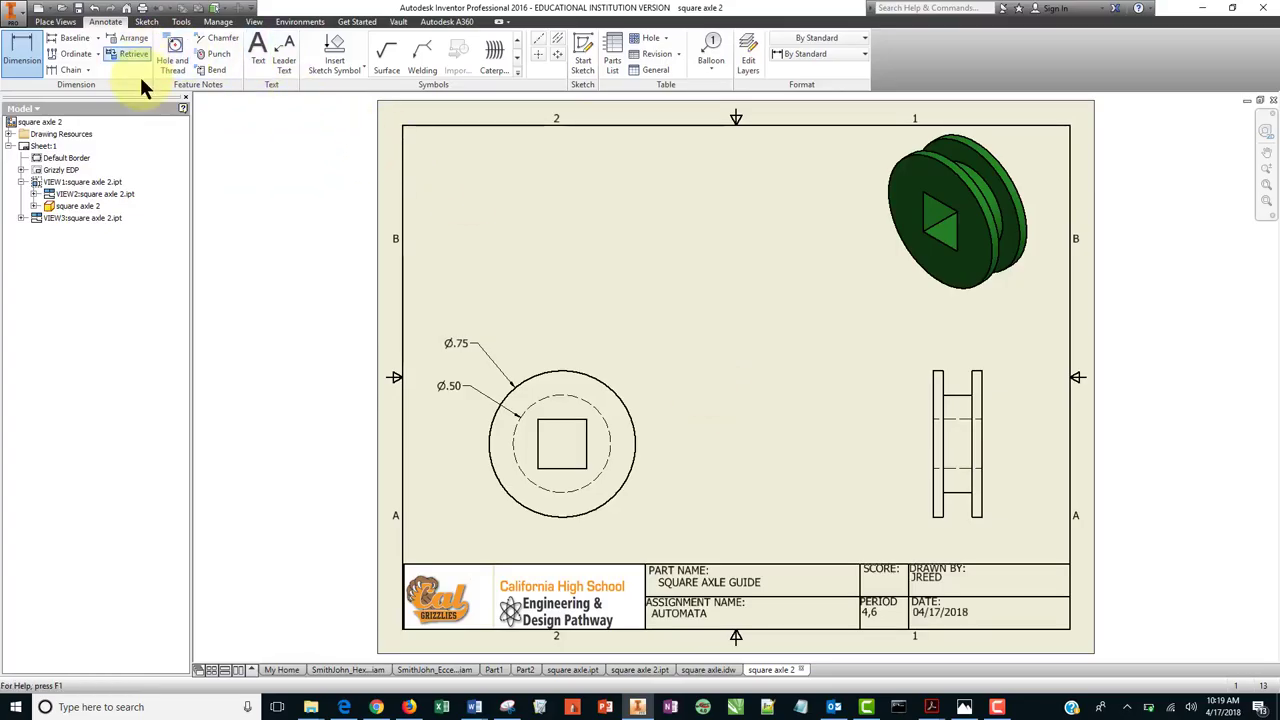
Dimension the square hole in the front view, placing its width above the view and its height to the right.
left_click(78, 48)
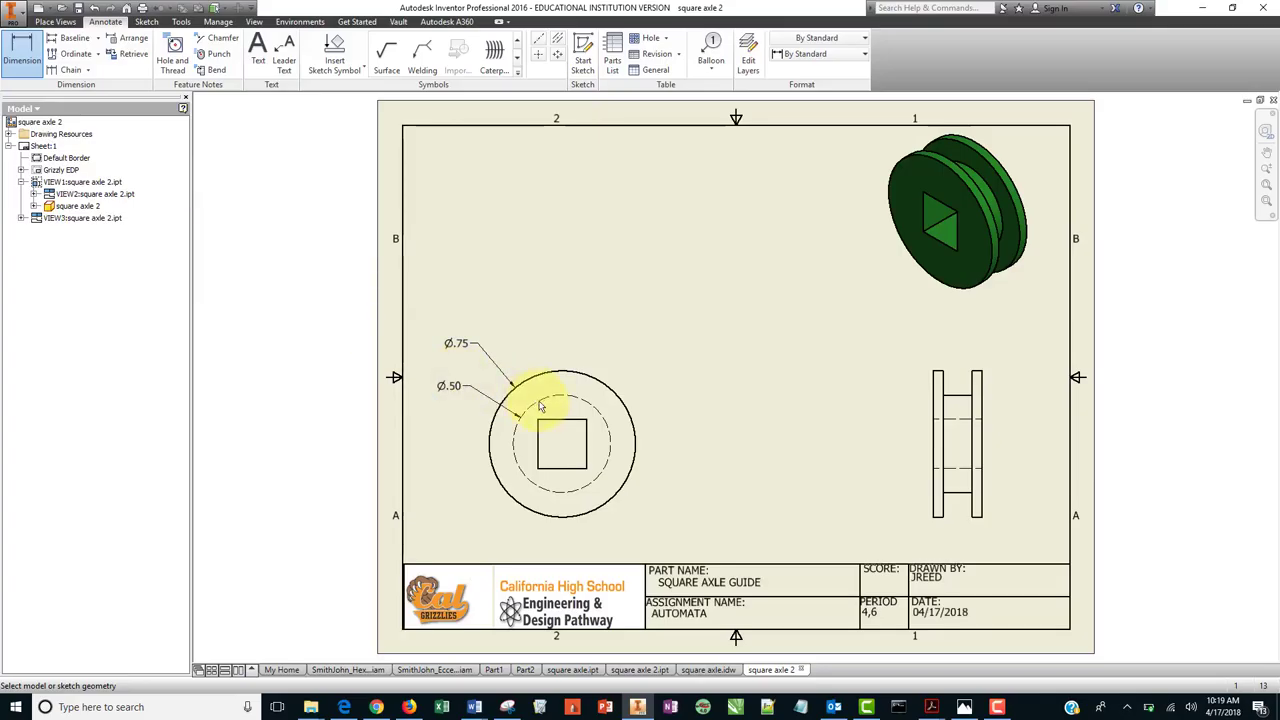
left_click(577, 424)
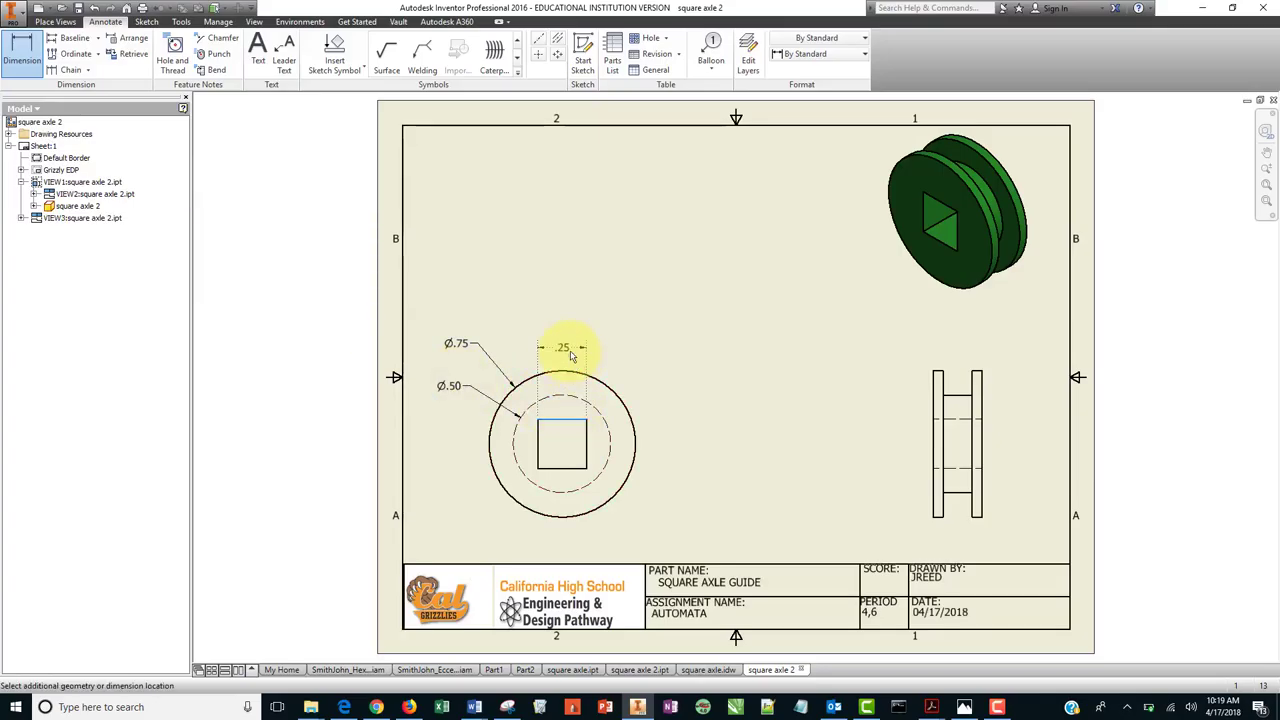
left_click(566, 357)
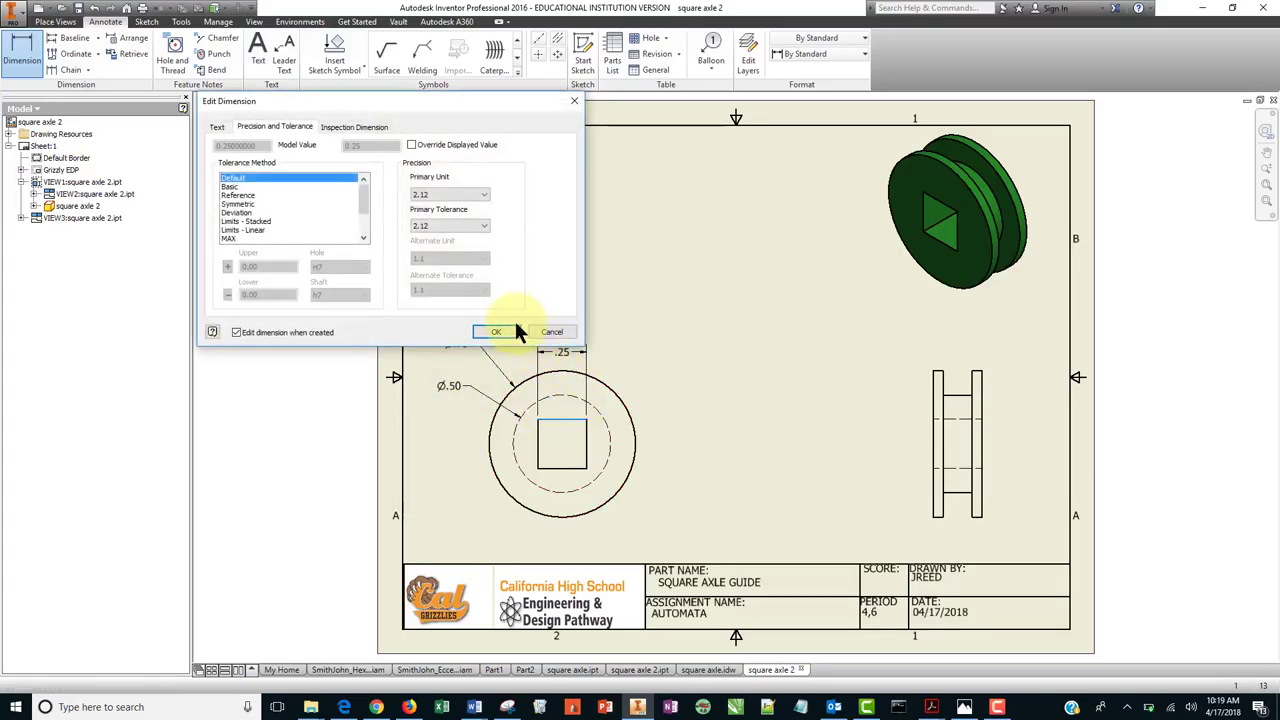
left_click(500, 331)
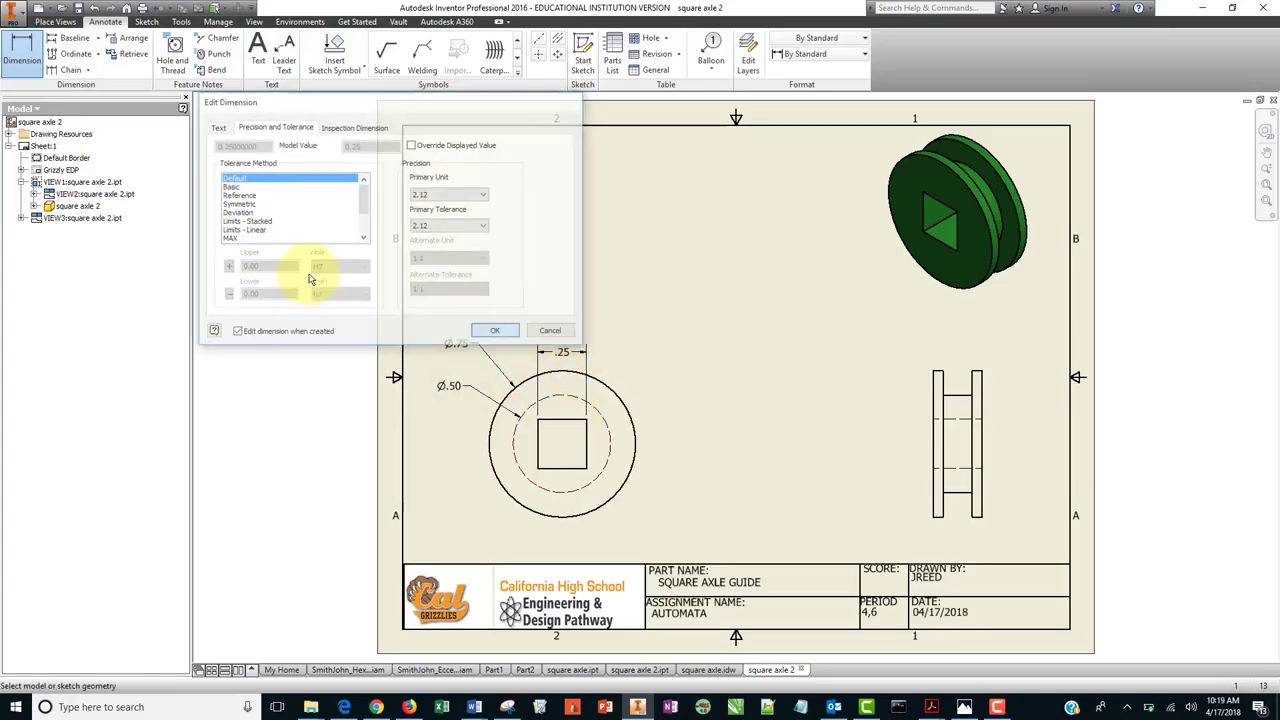
left_click(587, 438)
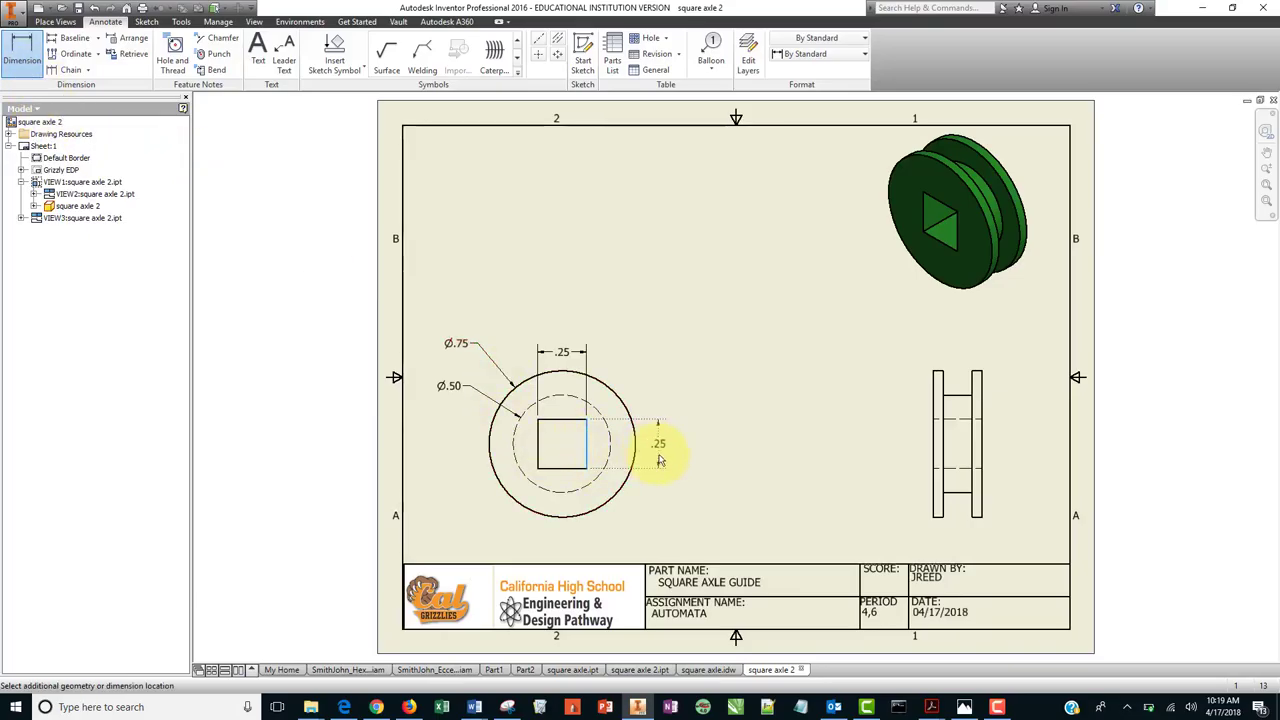
left_click(655, 461)
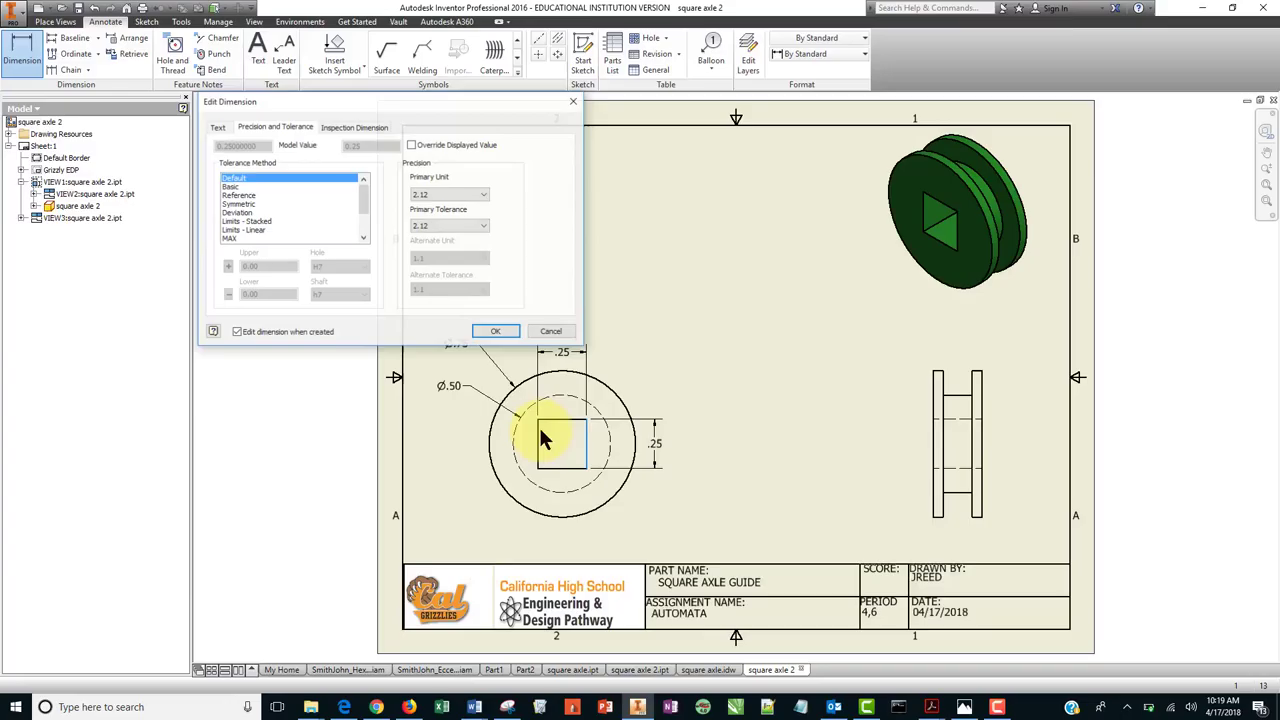
left_click(500, 332)
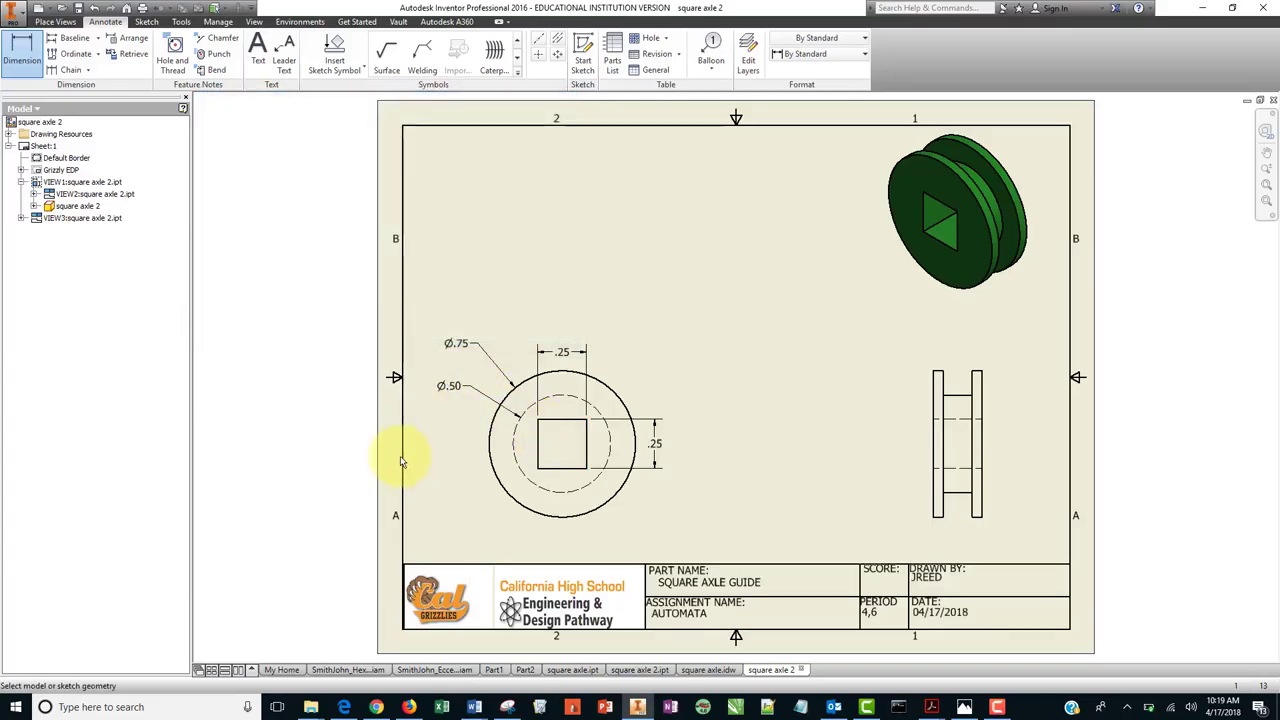
Add a center mark to the outer circle in the front view.
left_click(538, 55)
left_click(596, 380)
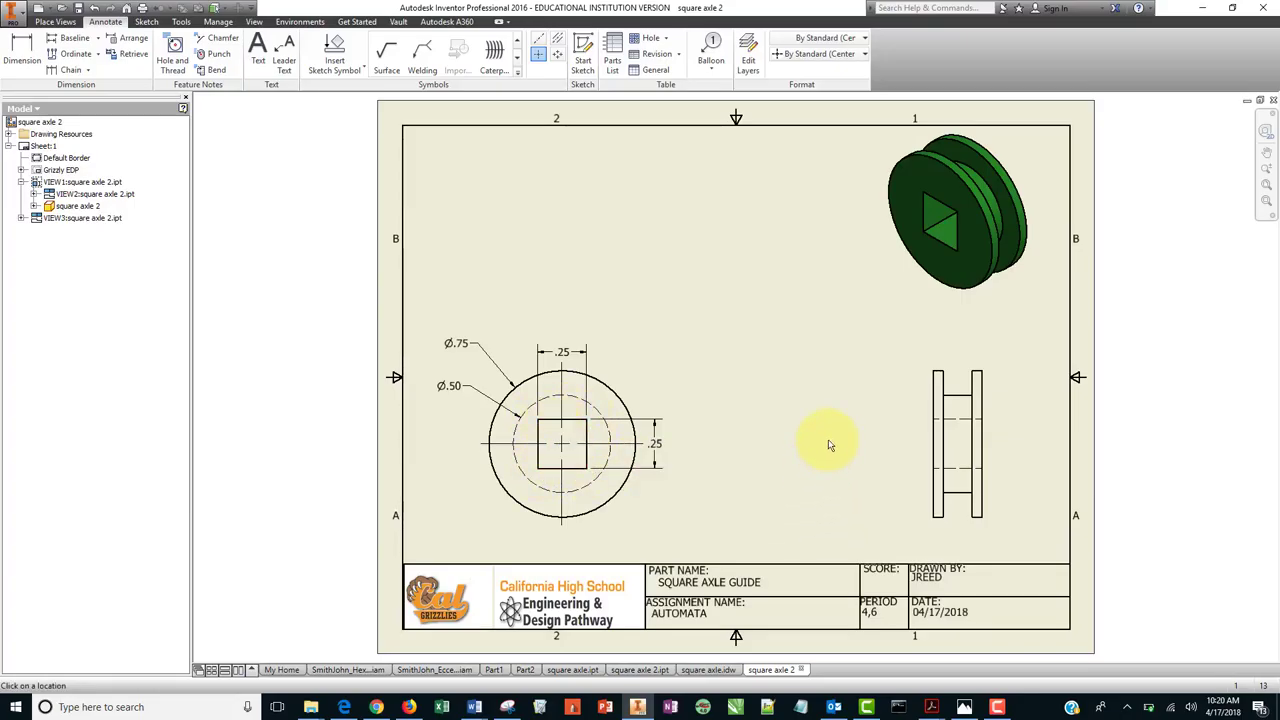
Create chain dimensions above the side view for the left flange's thickness and the groove's width.
left_click(30, 60)
left_click(72, 40)
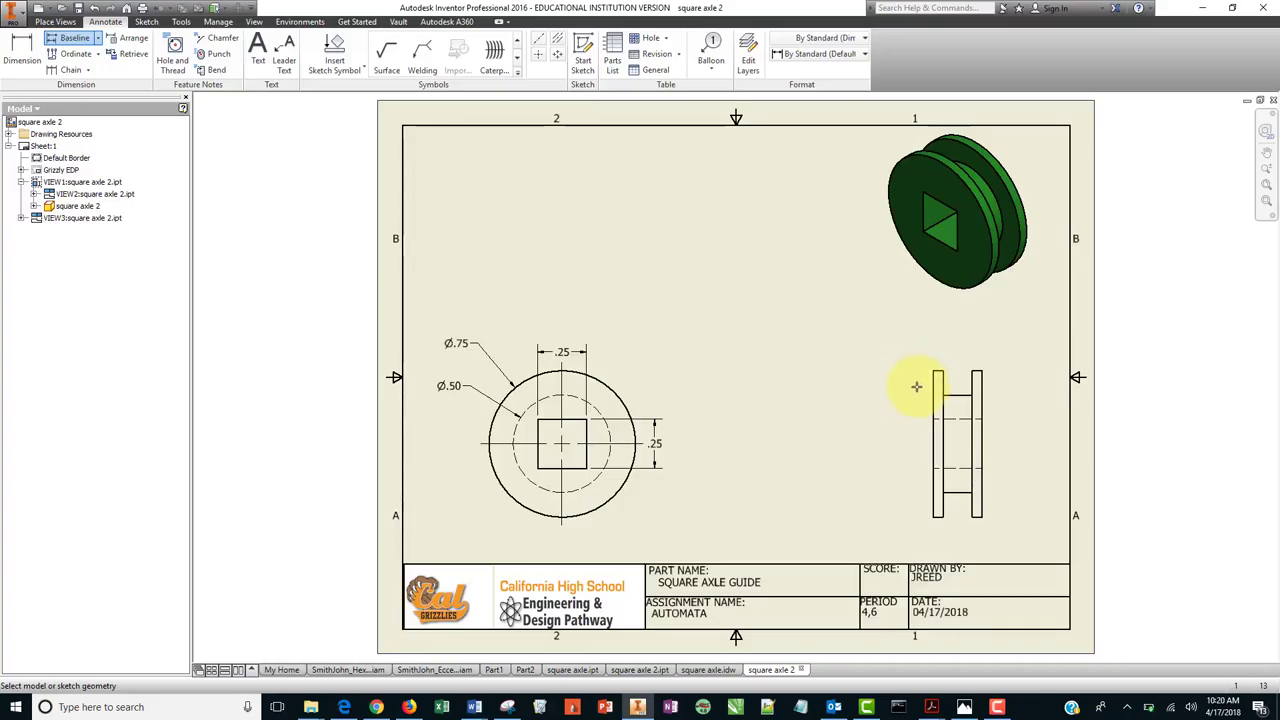
scroll(903, 398, "up", 3)
middle_click_drag(926, 383, 853, 401)
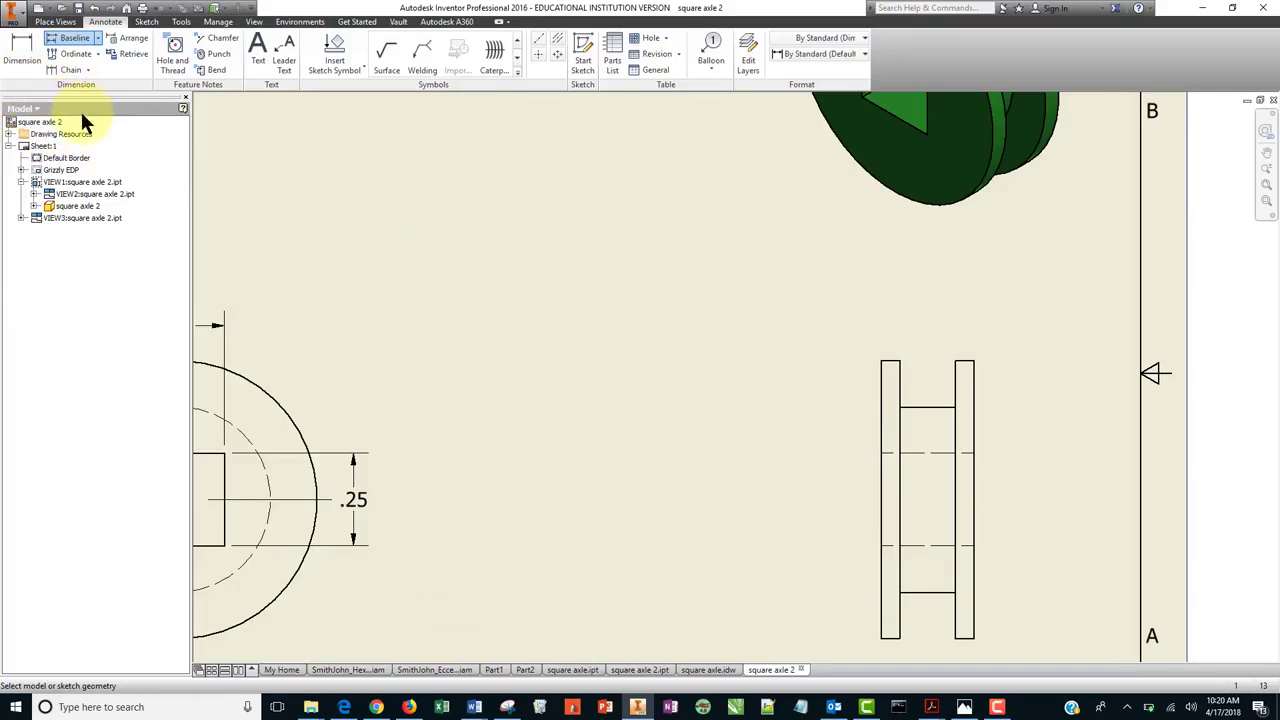
left_click(70, 69)
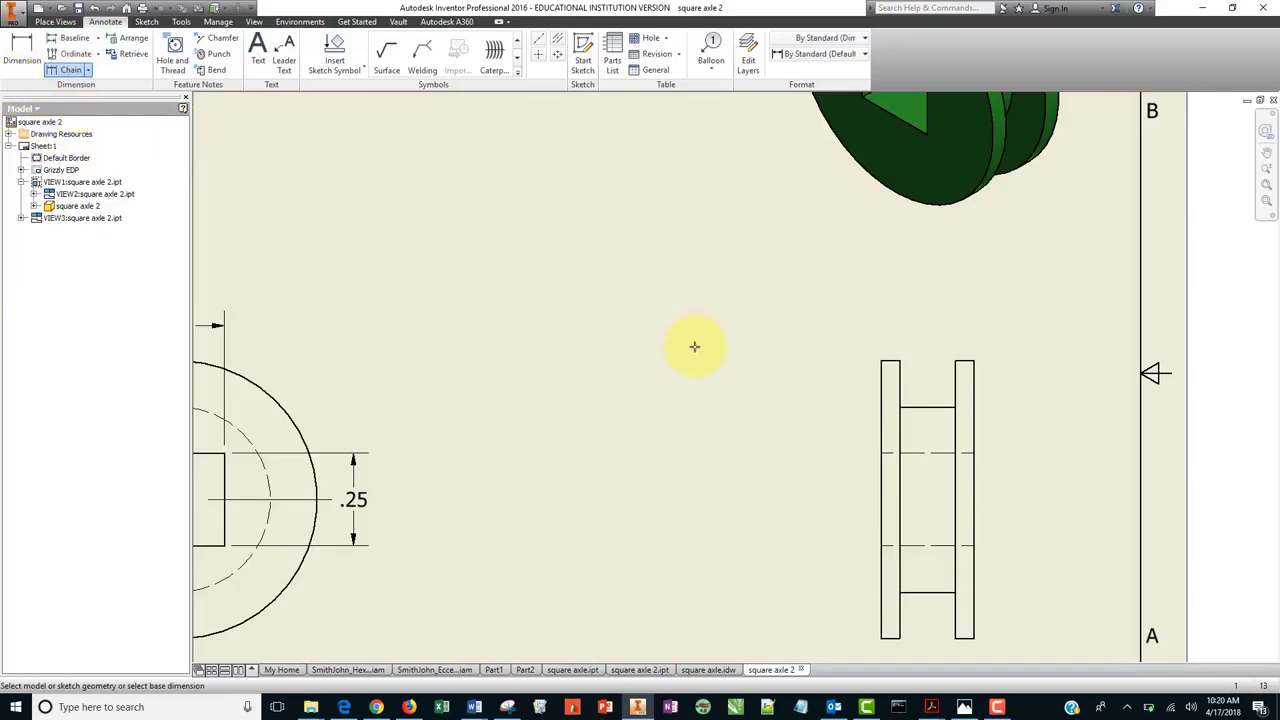
left_click(880, 389)
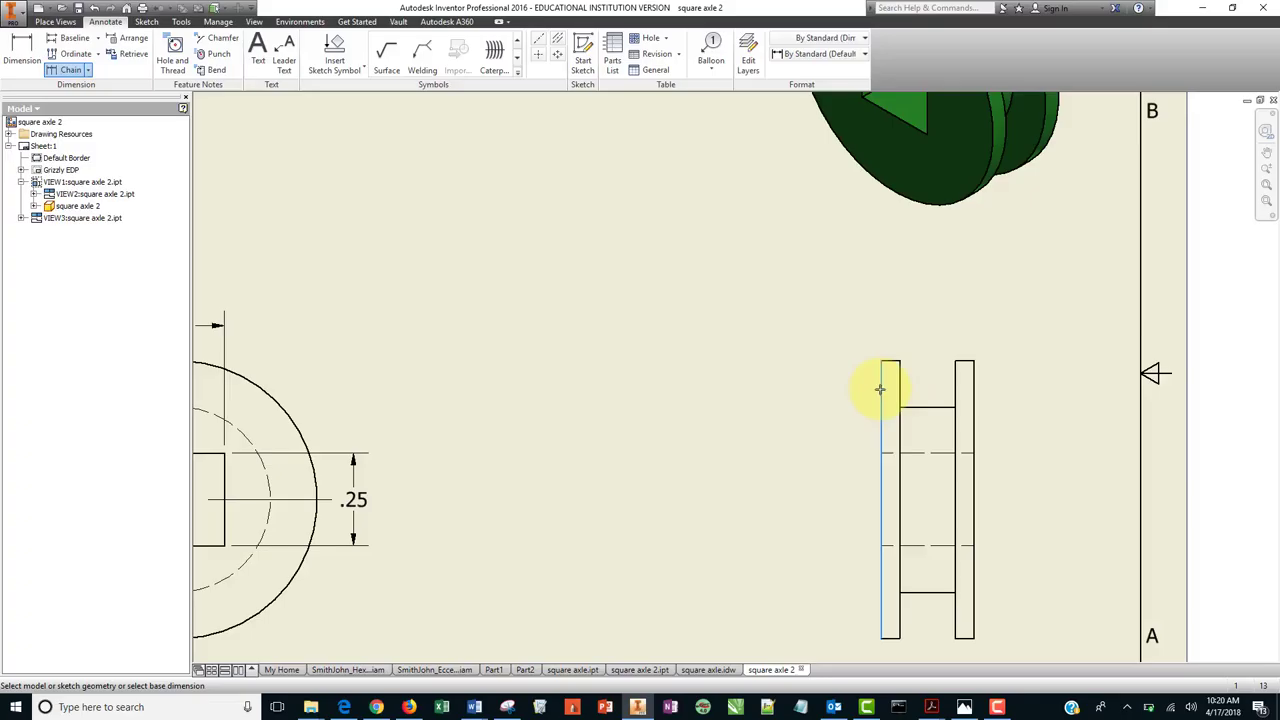
left_click(899, 390)
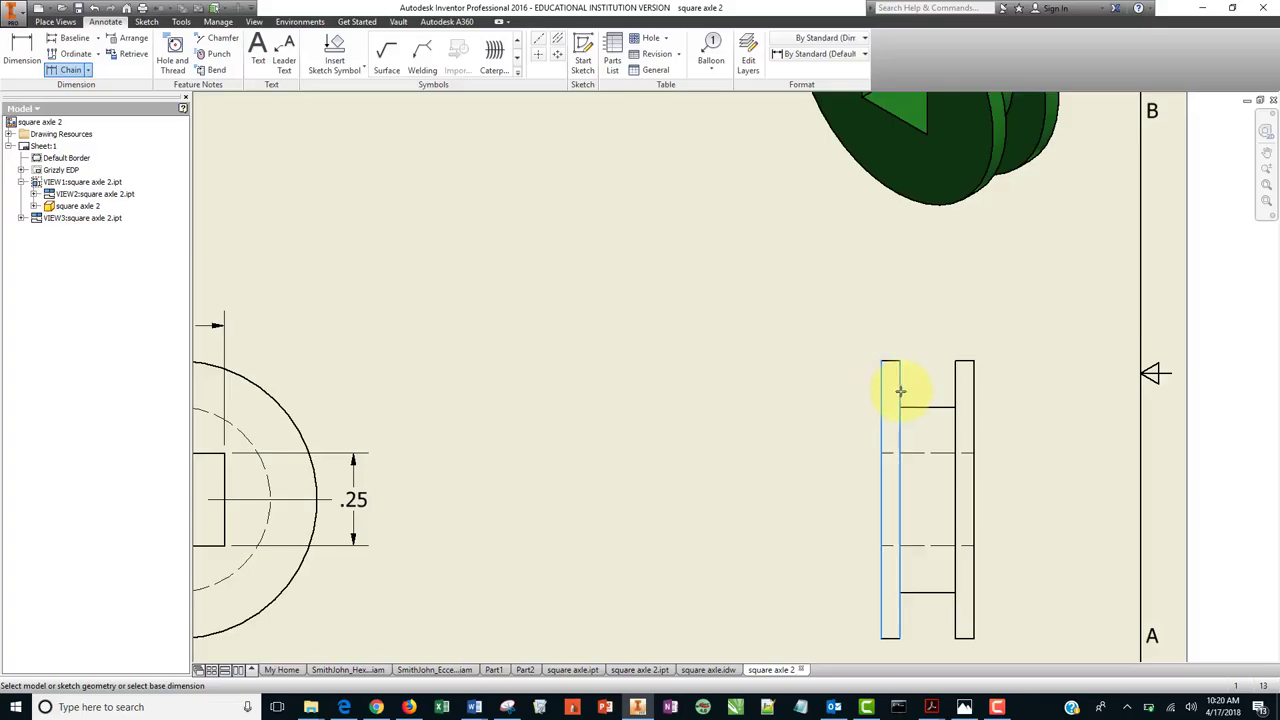
left_click(955, 388)
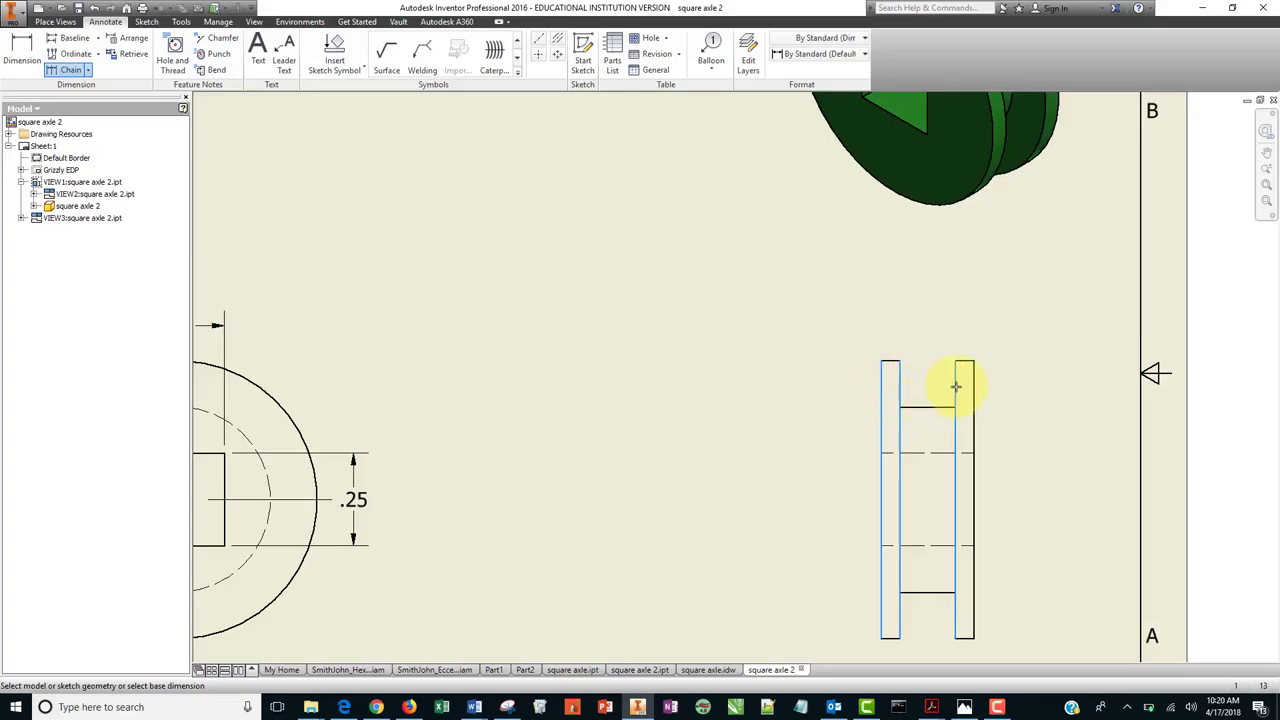
right_click(955, 386)
left_click(994, 381)
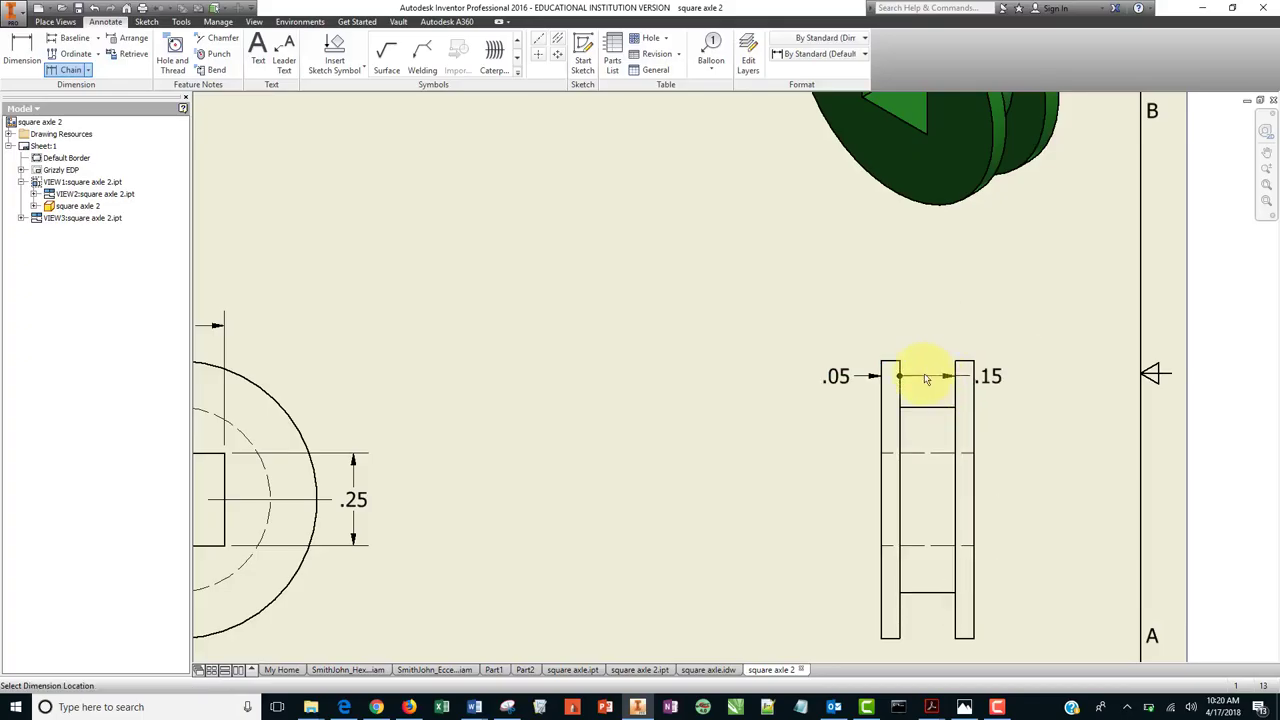
left_click(912, 314)
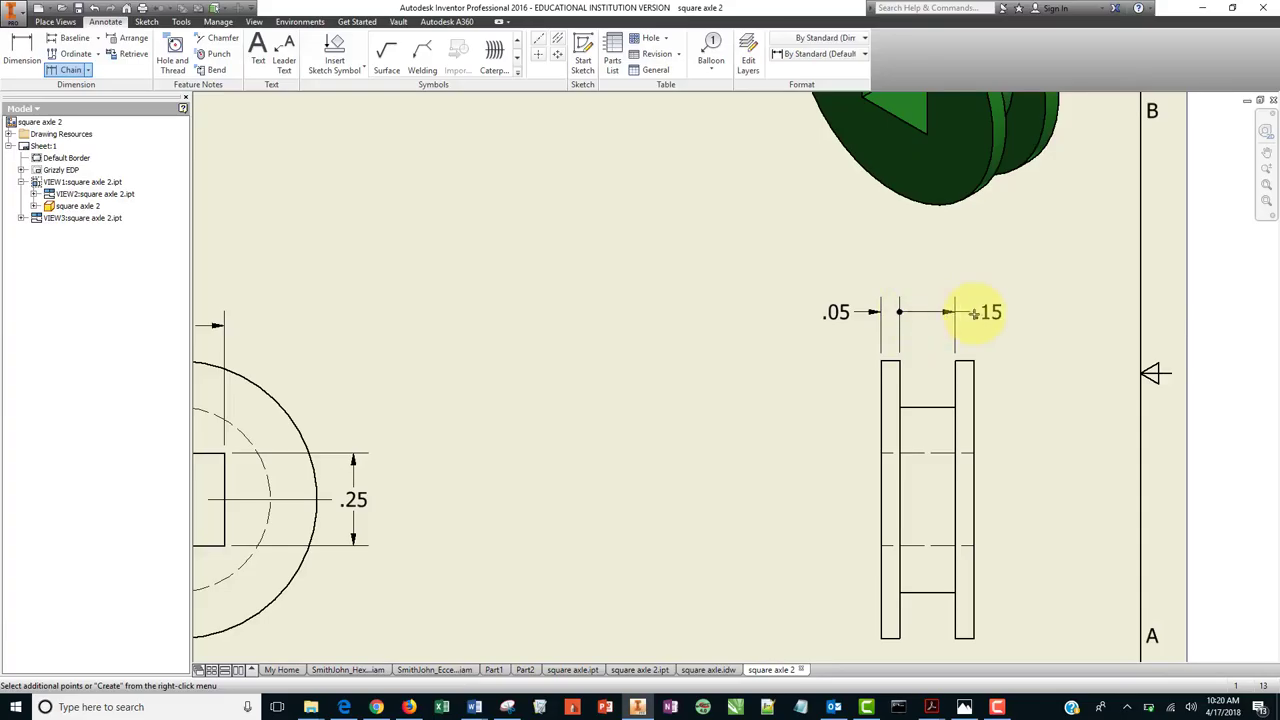
right_click(1030, 313)
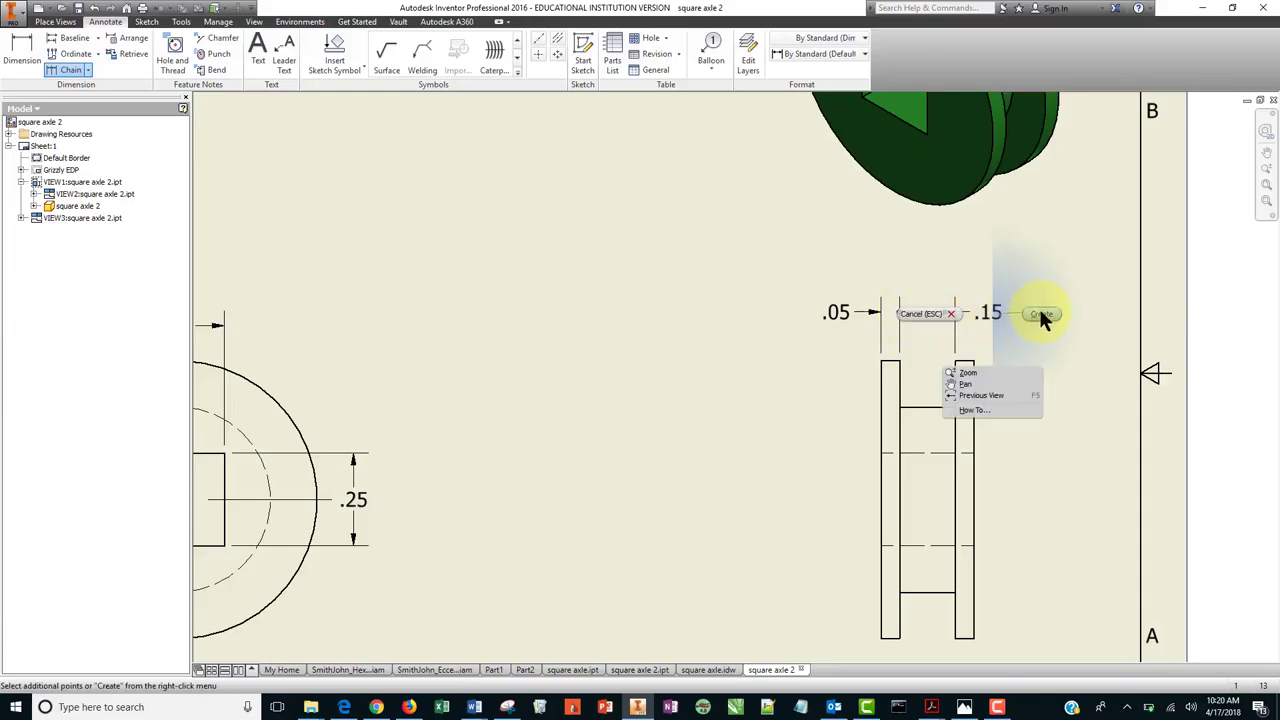
left_click(1038, 306)
left_click_drag(991, 316, 965, 320)
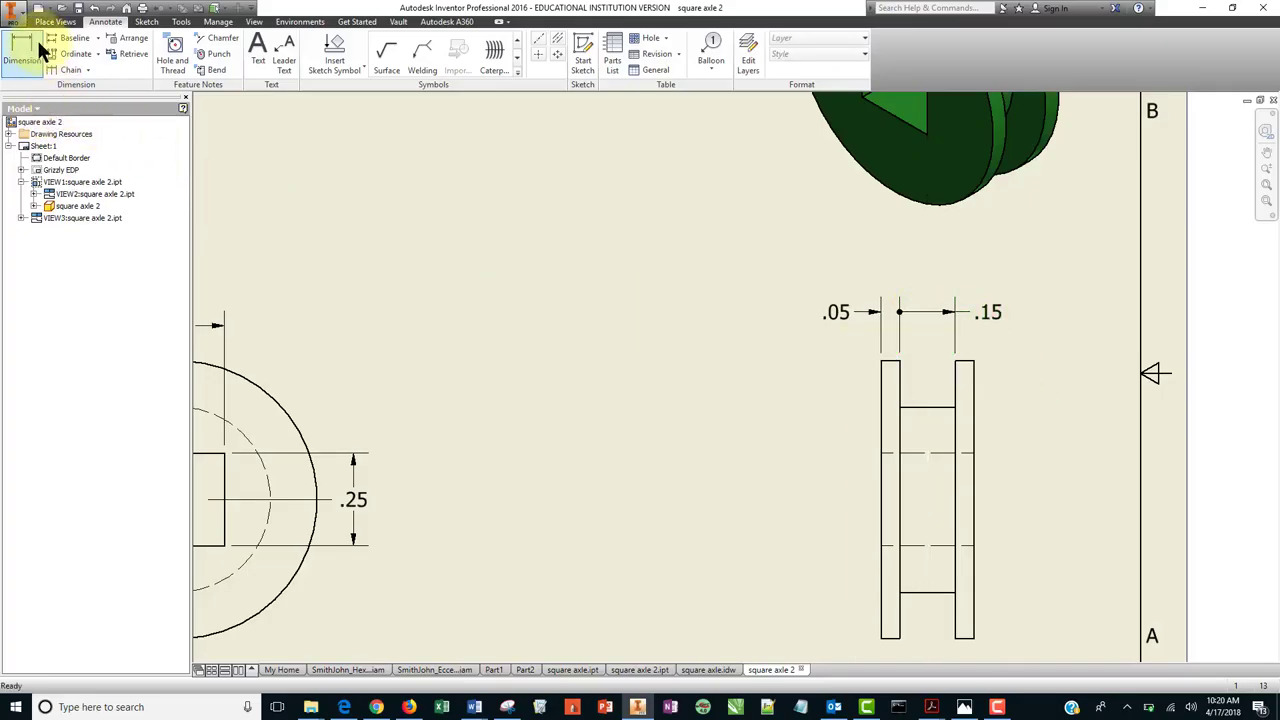
Dimension the overall width between the outer faces of the side view, placing it below the view.
key("d")
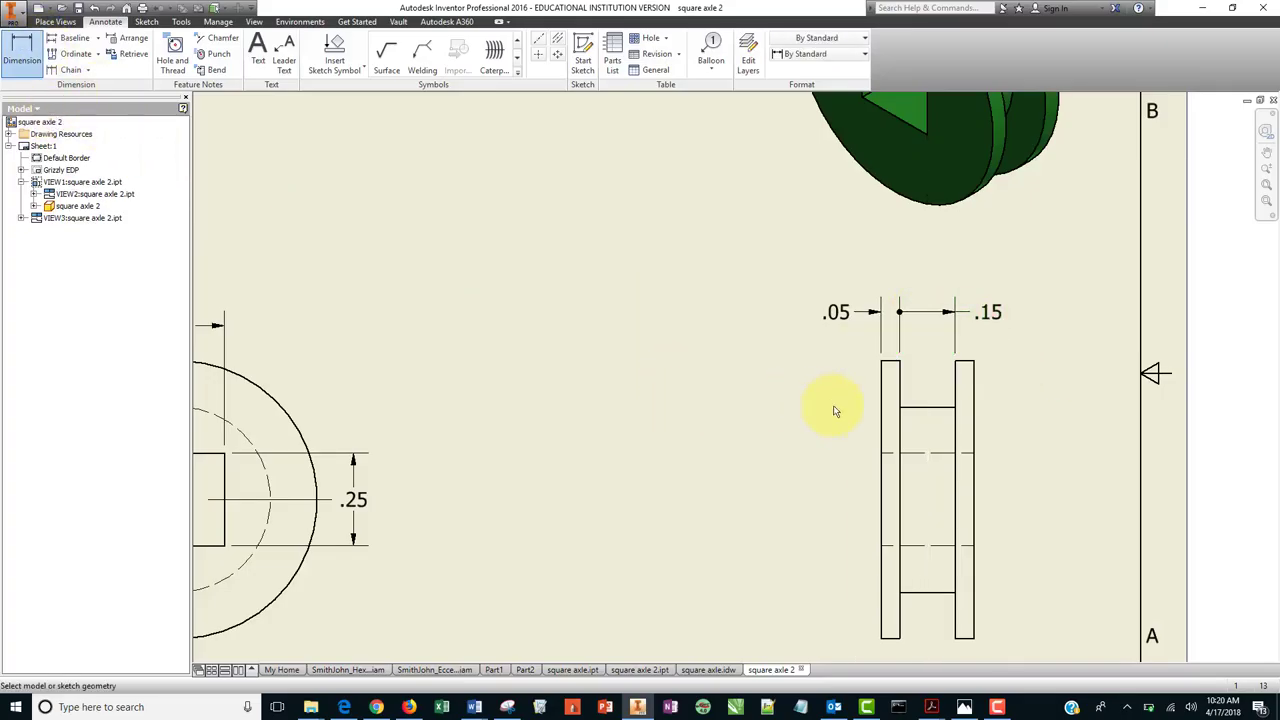
left_click(884, 420)
left_click(974, 434)
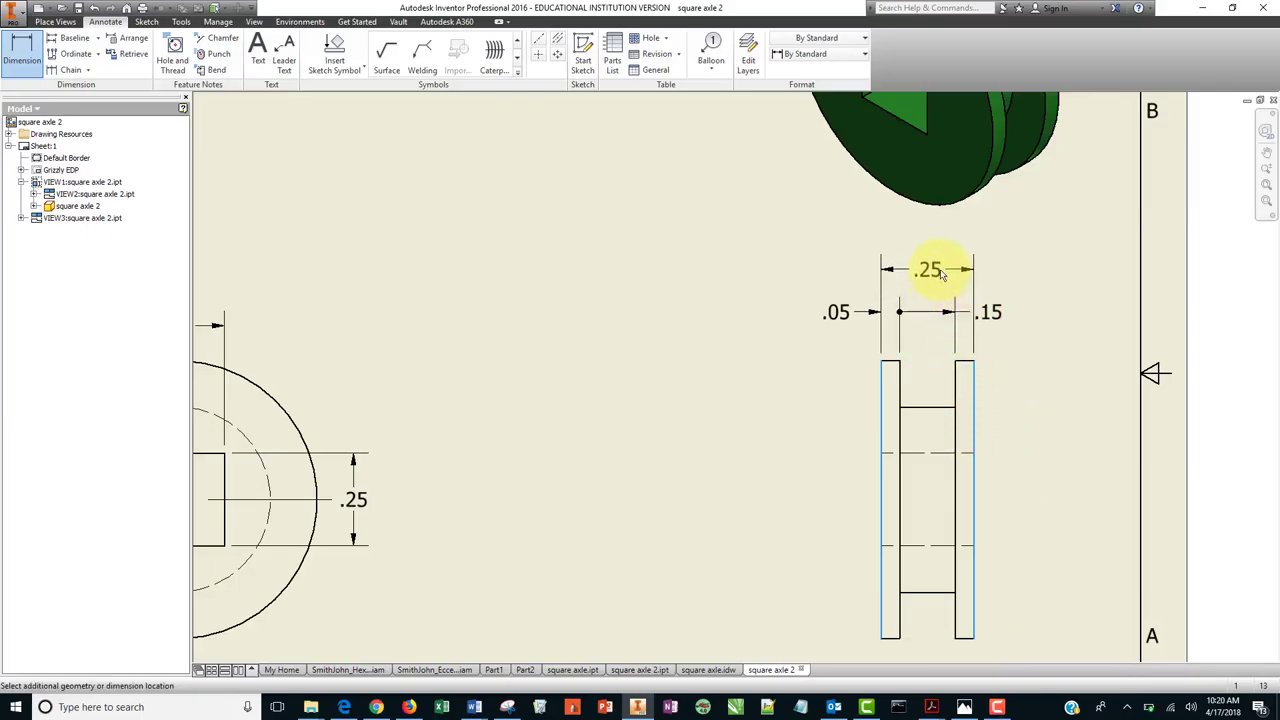
left_click(928, 335)
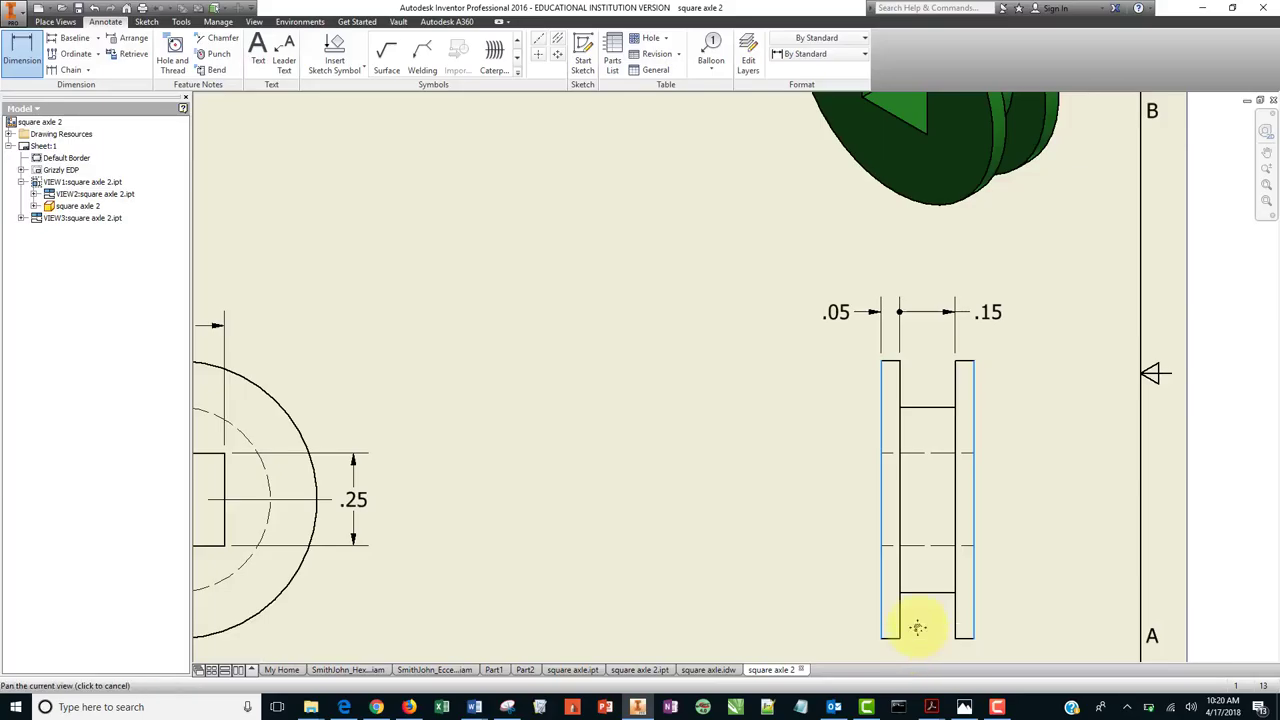
middle_click_drag(914, 646, 928, 533)
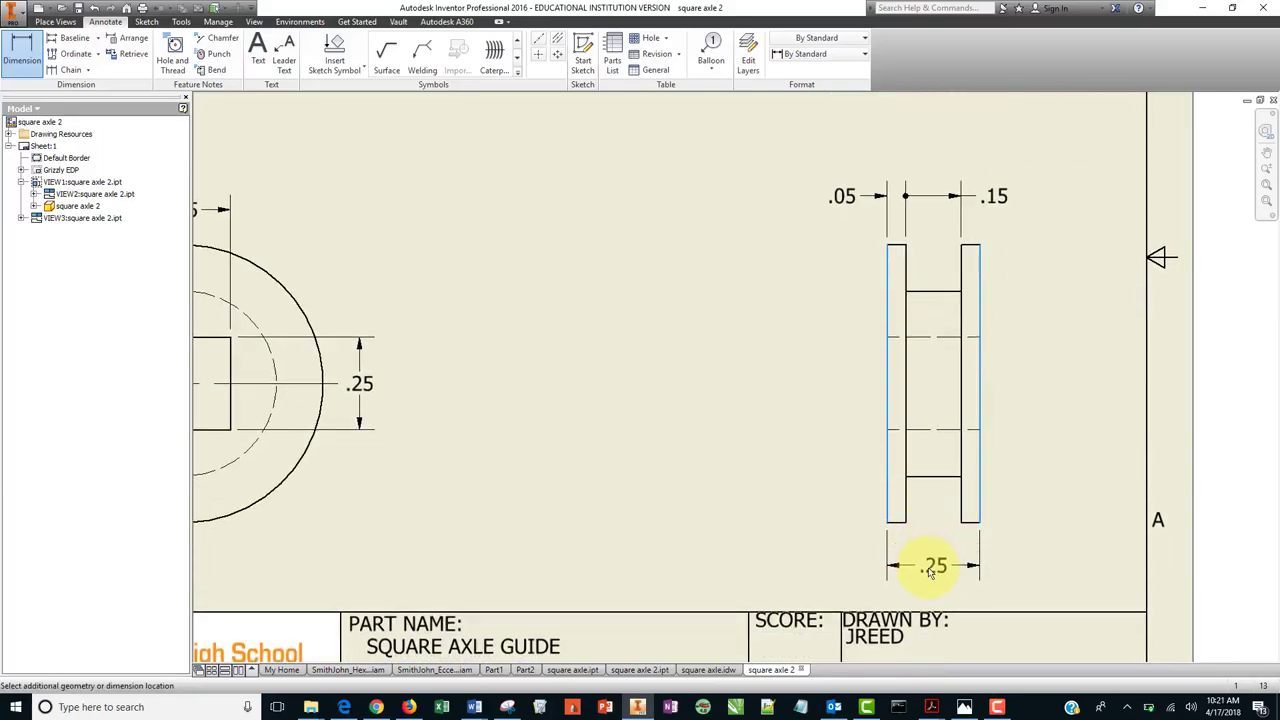
left_click(930, 575)
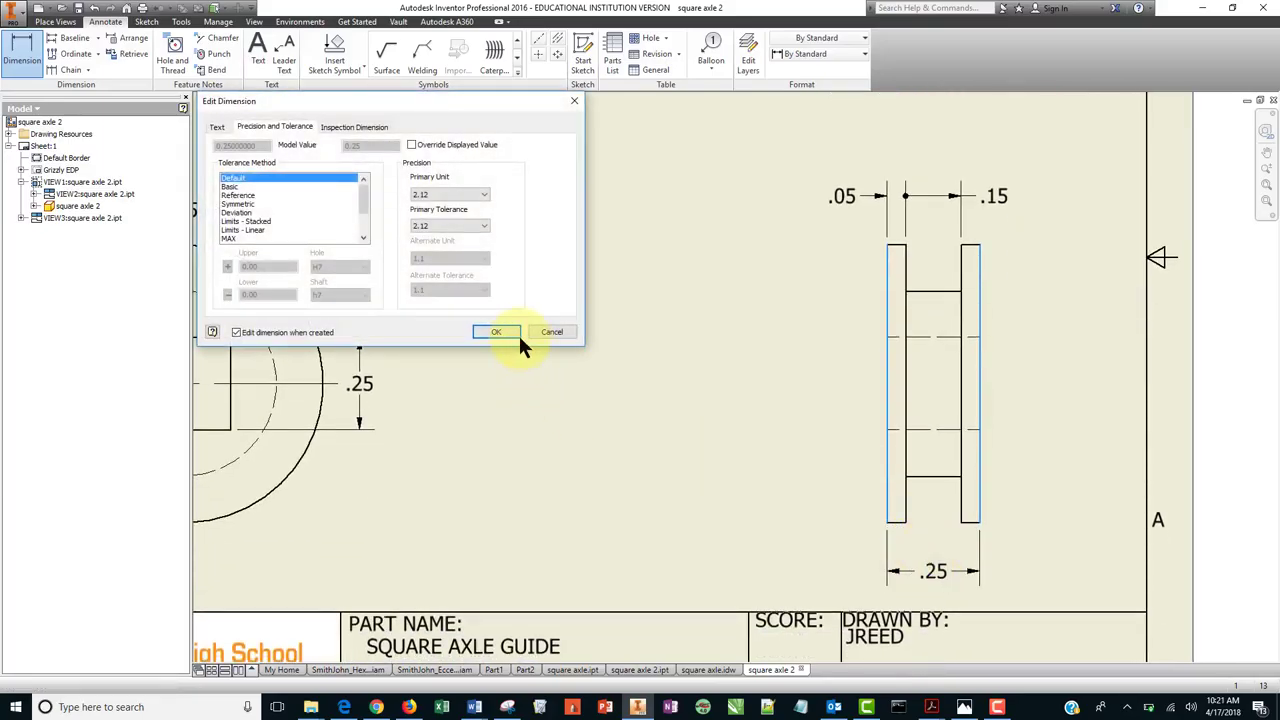
left_click(494, 331)
Move the shaded isometric view left to the upper middle of the sheet, between the front and side views.
scroll(617, 410, "down", 3)
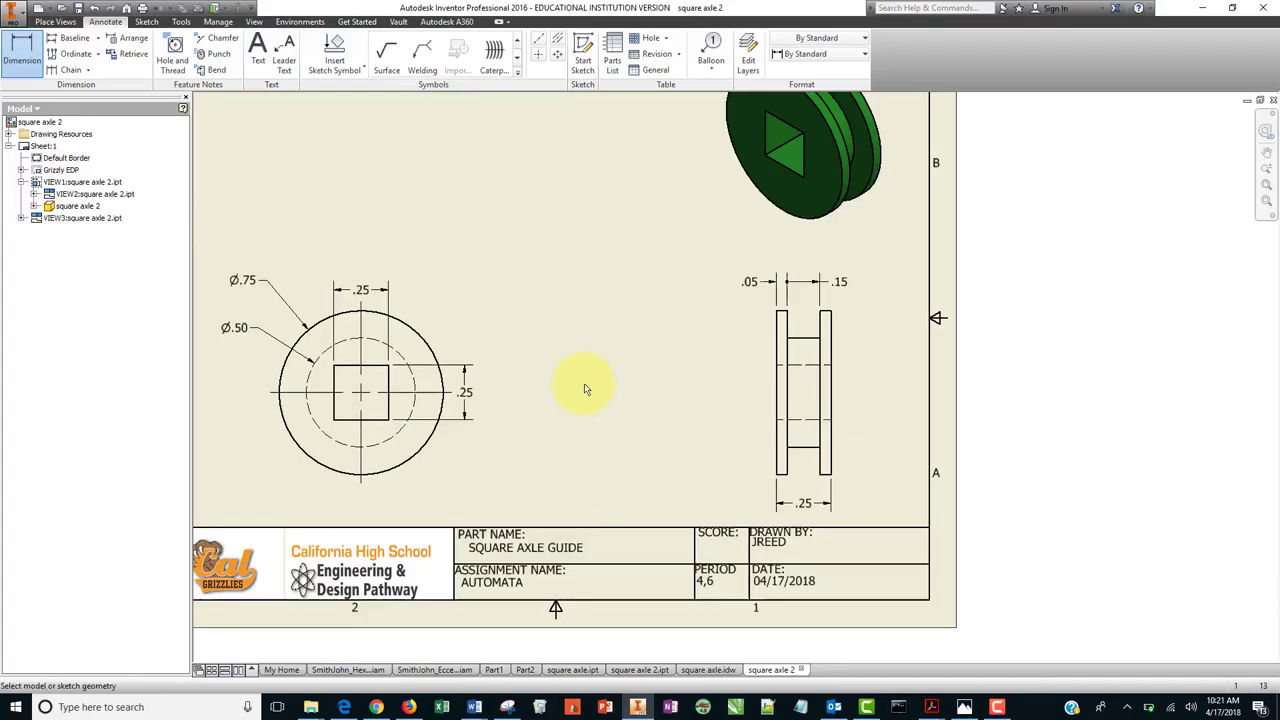
middle_click_drag(586, 386, 771, 437)
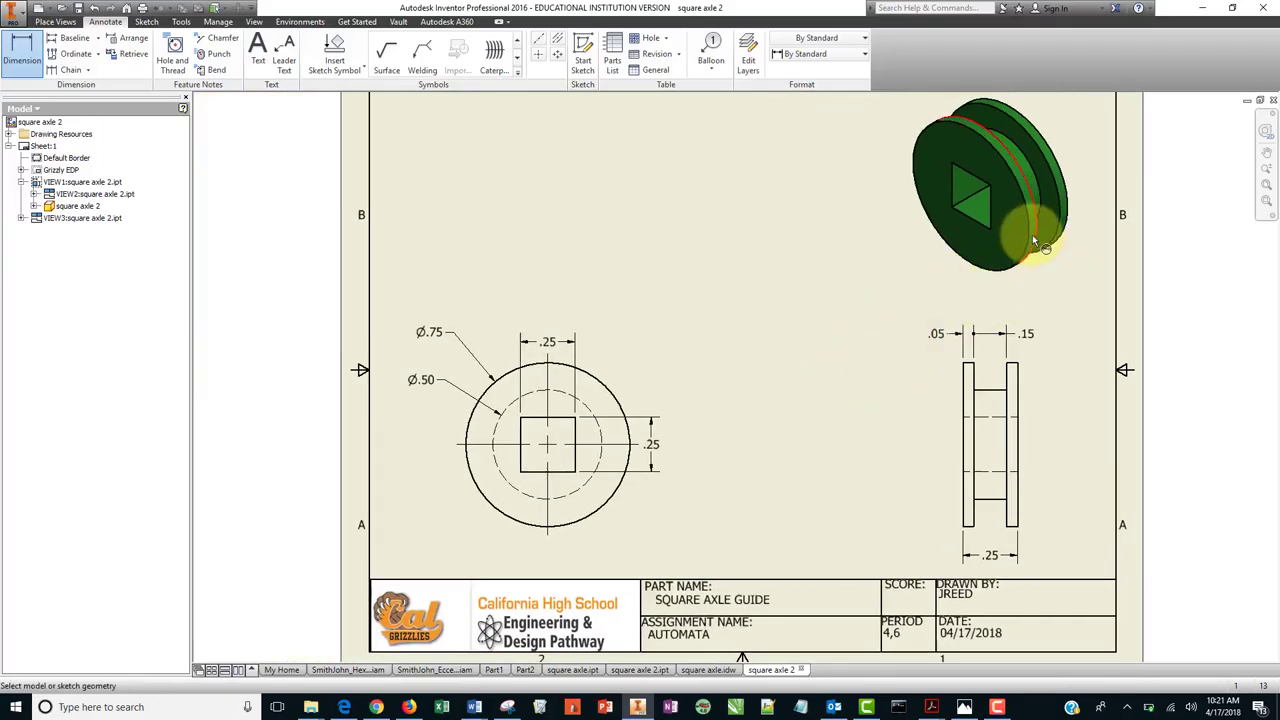
key("Escape")
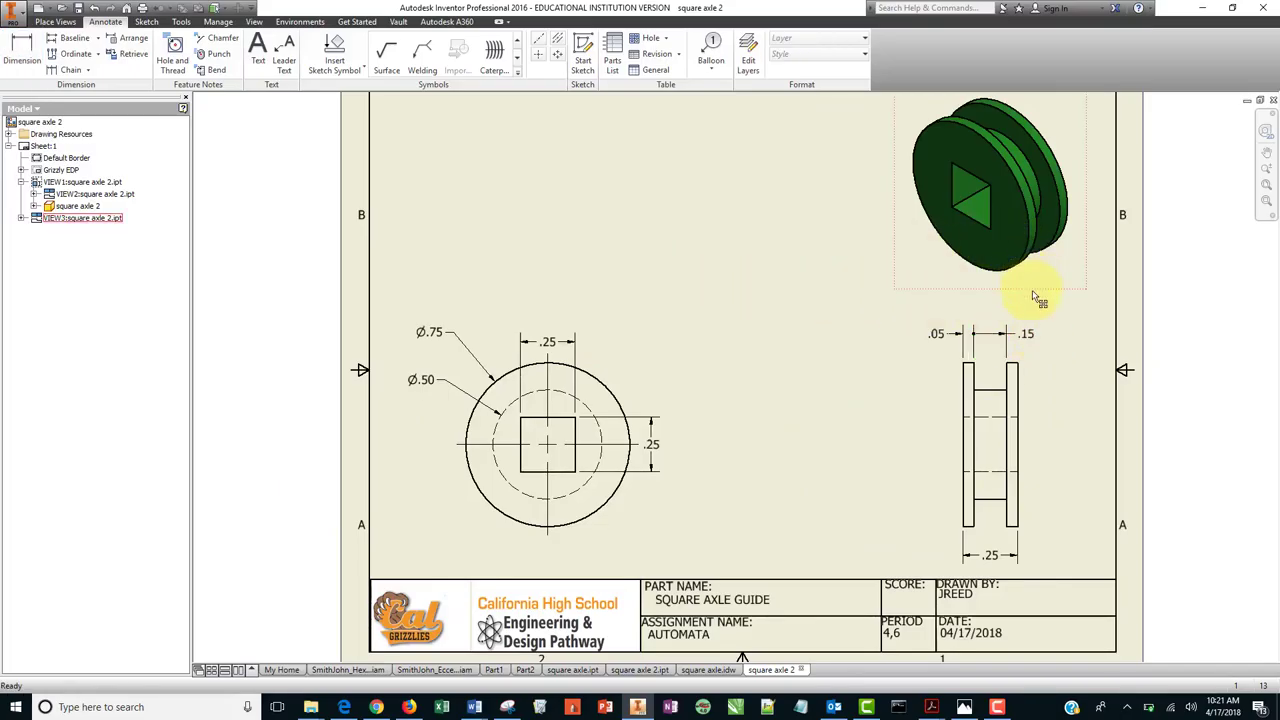
left_click_drag(1036, 295, 800, 310)
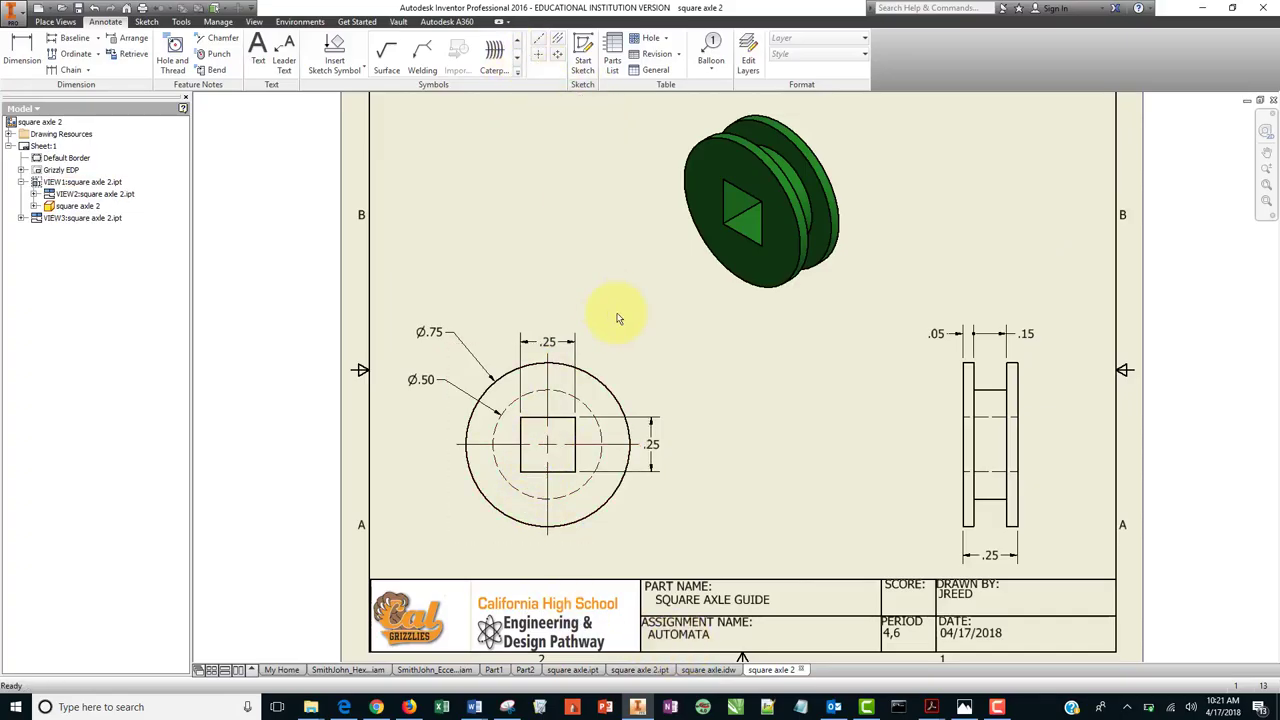
Delete the center mark from the front view.
right_click(547, 388)
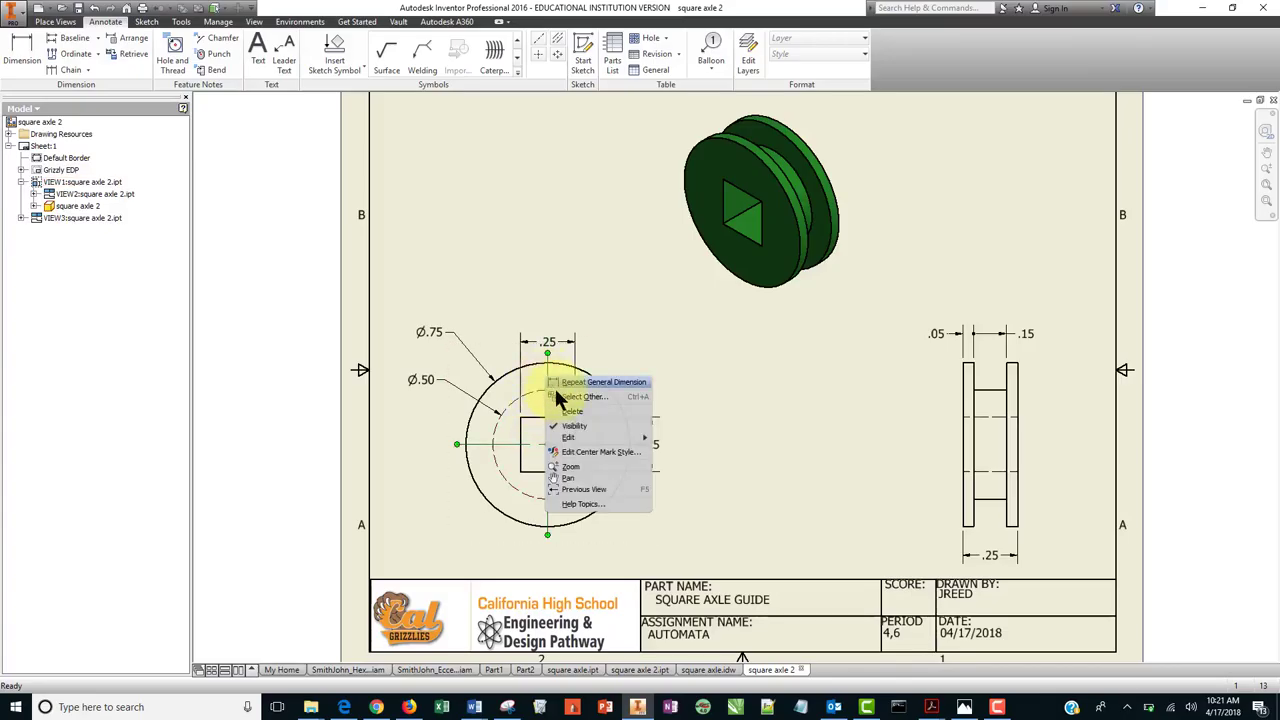
left_click(569, 419)
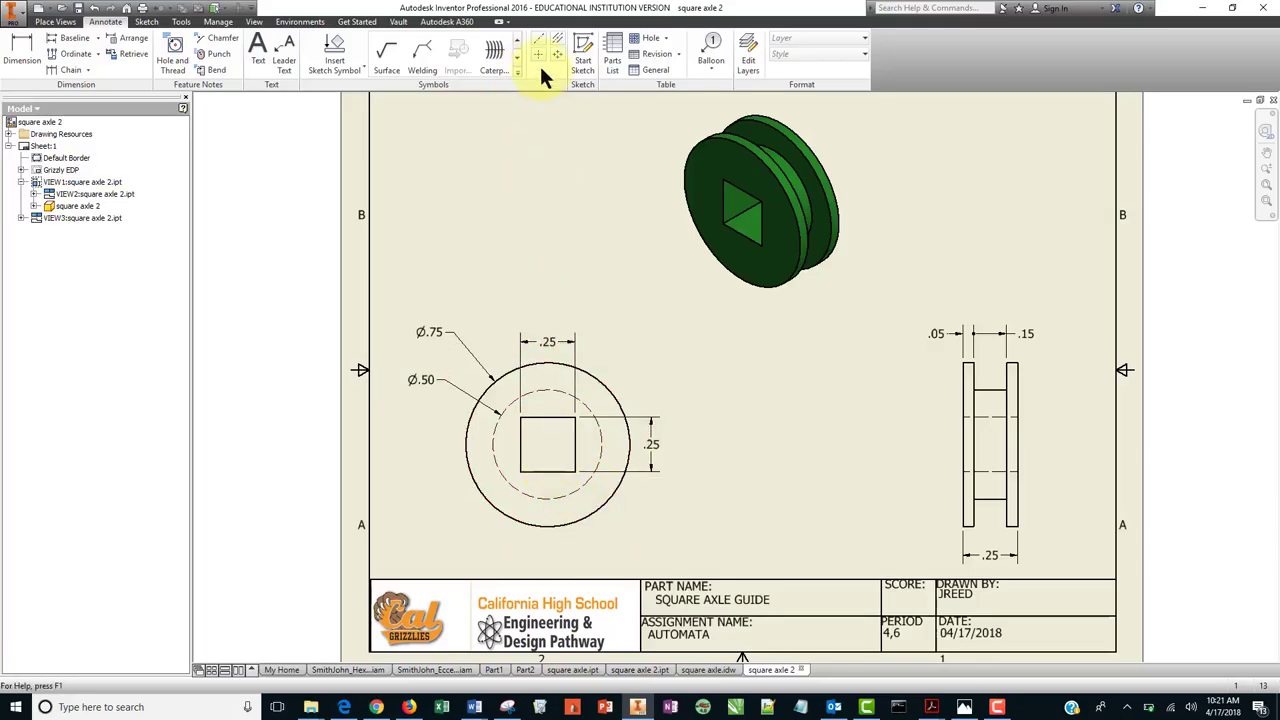
left_click(557, 38)
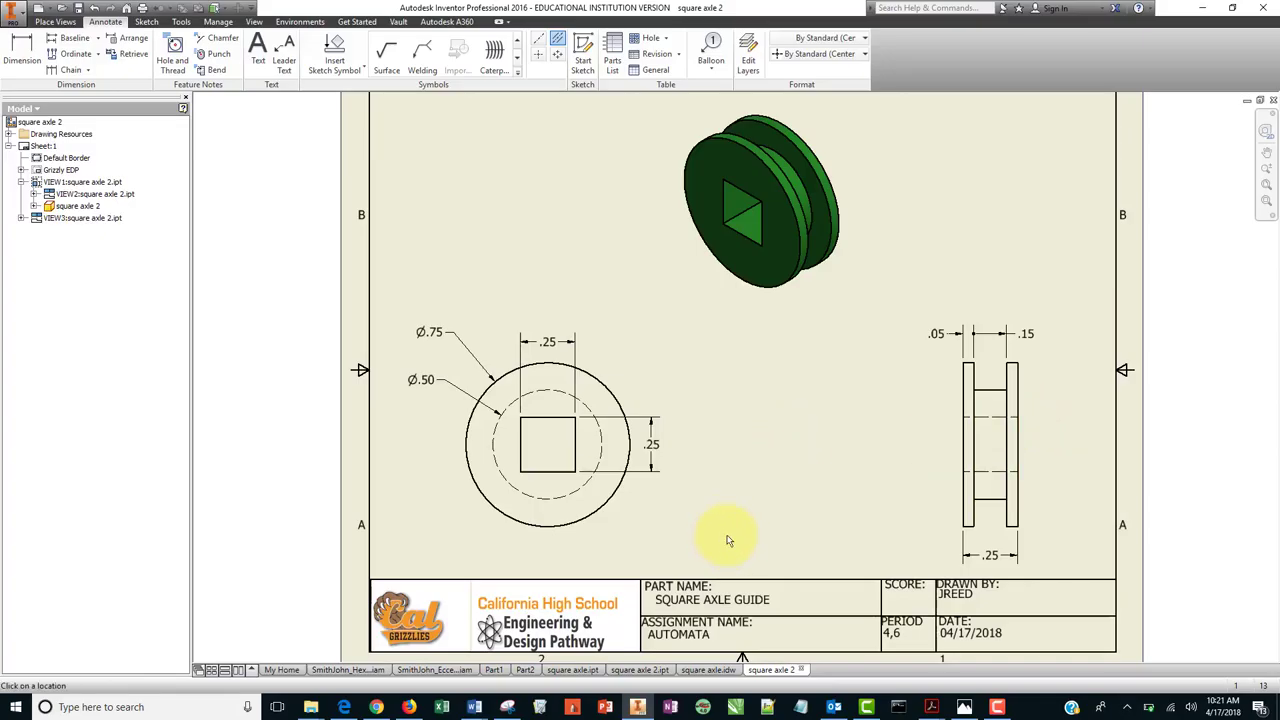
key("Escape")
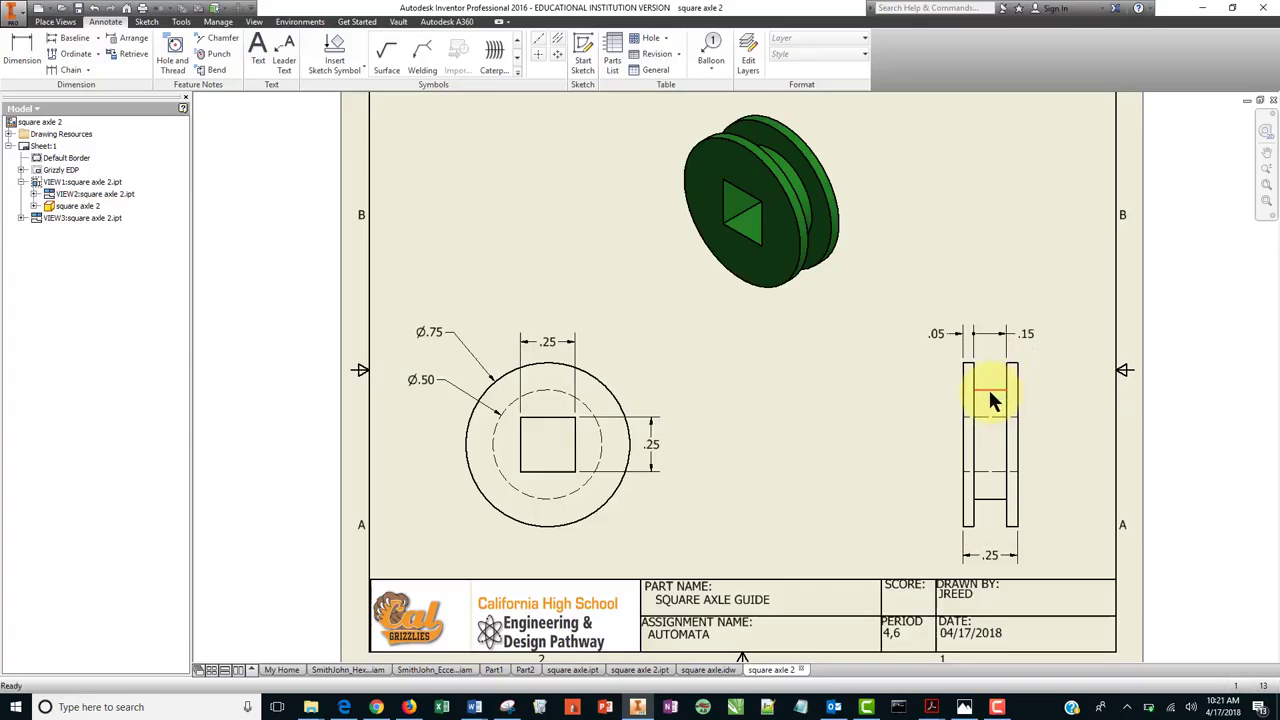
left_click(1032, 343)
key("Escape")
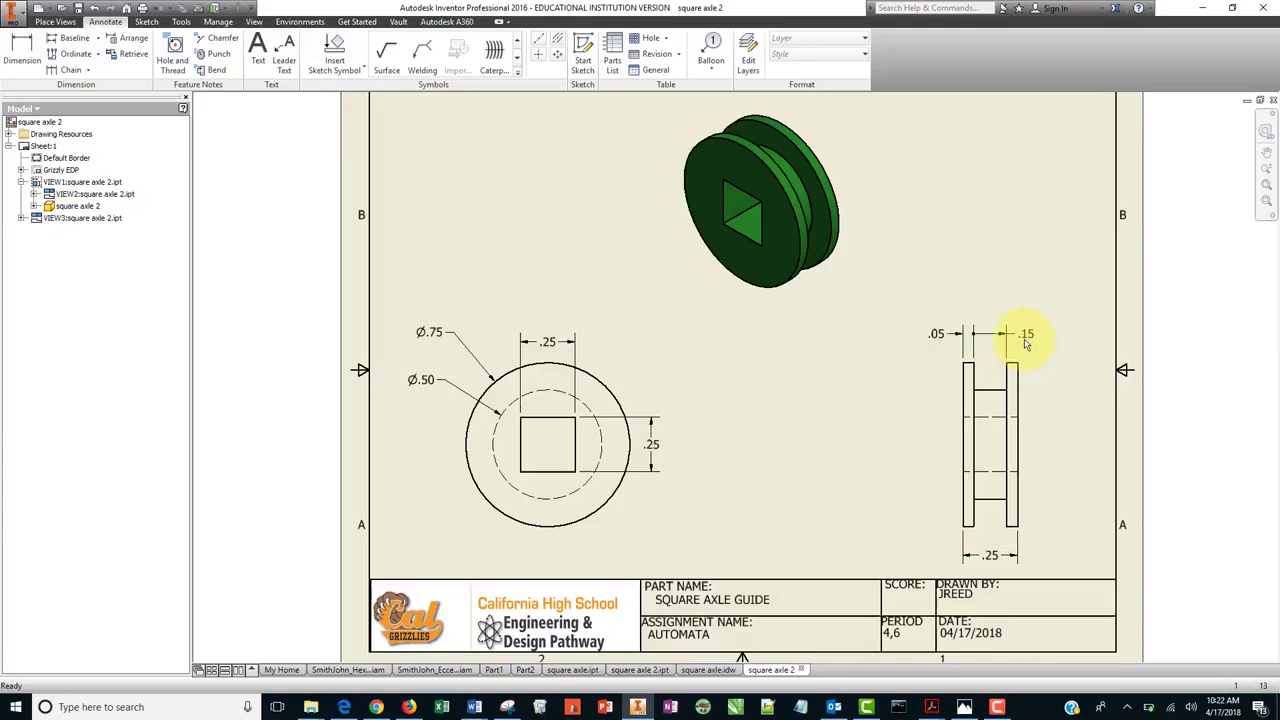